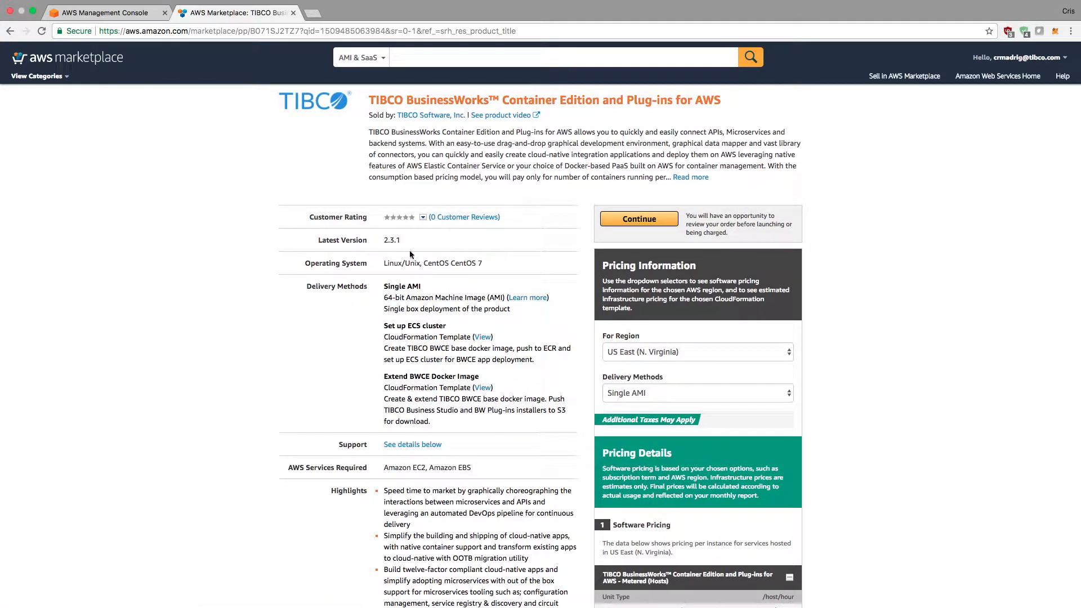
- Continue with the TIBCO BusinessWorks Container Edition product and launch its Single AMI in US East (N. Virginia) through the EC2 console
left_click(640, 224)
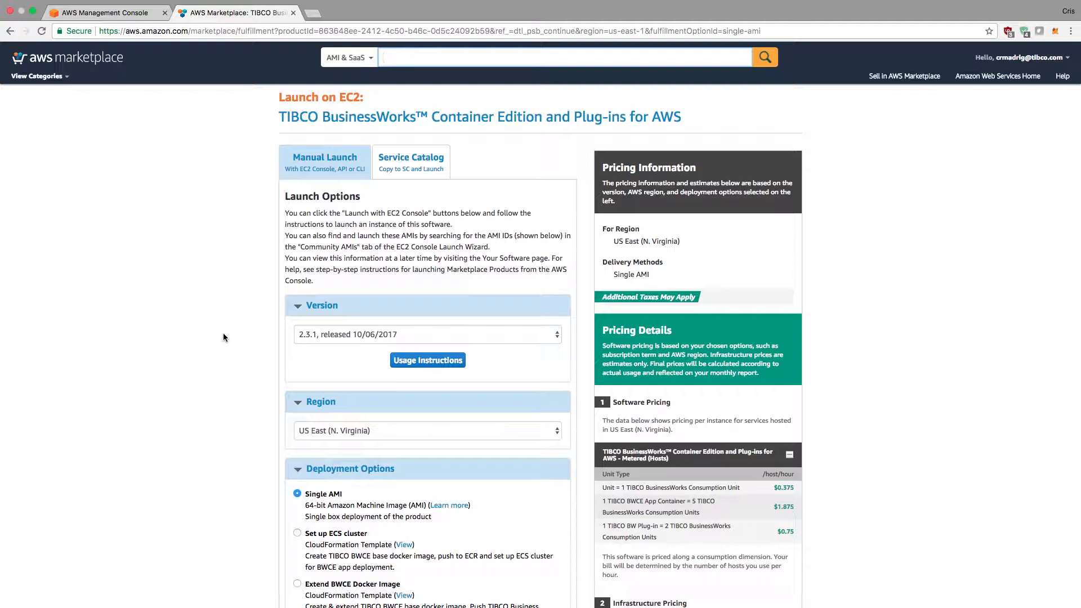
scroll(211, 372, "down", 2)
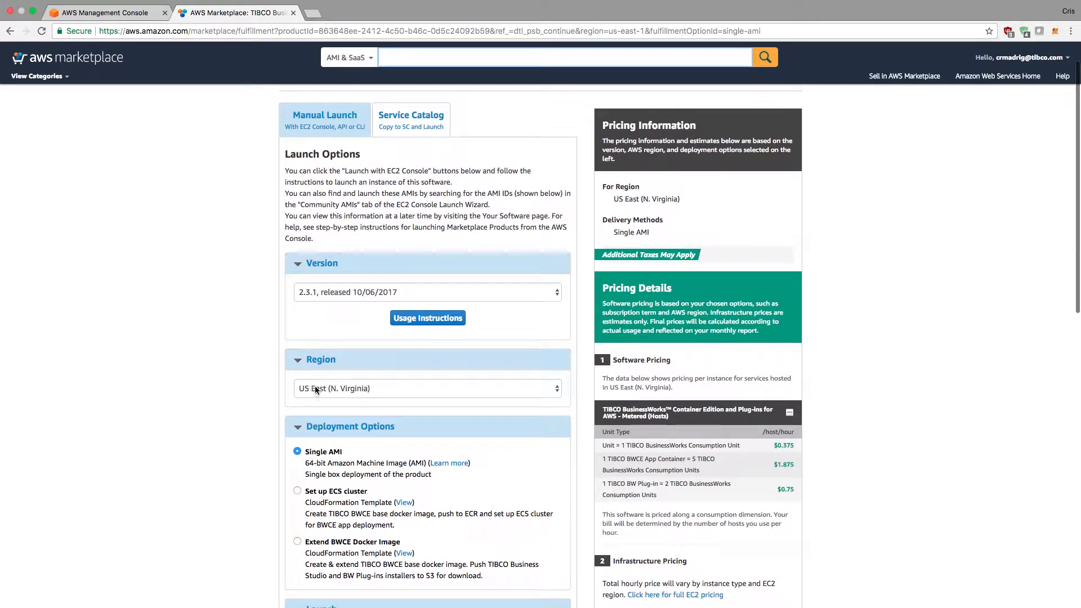
scroll(258, 376, "down", 4)
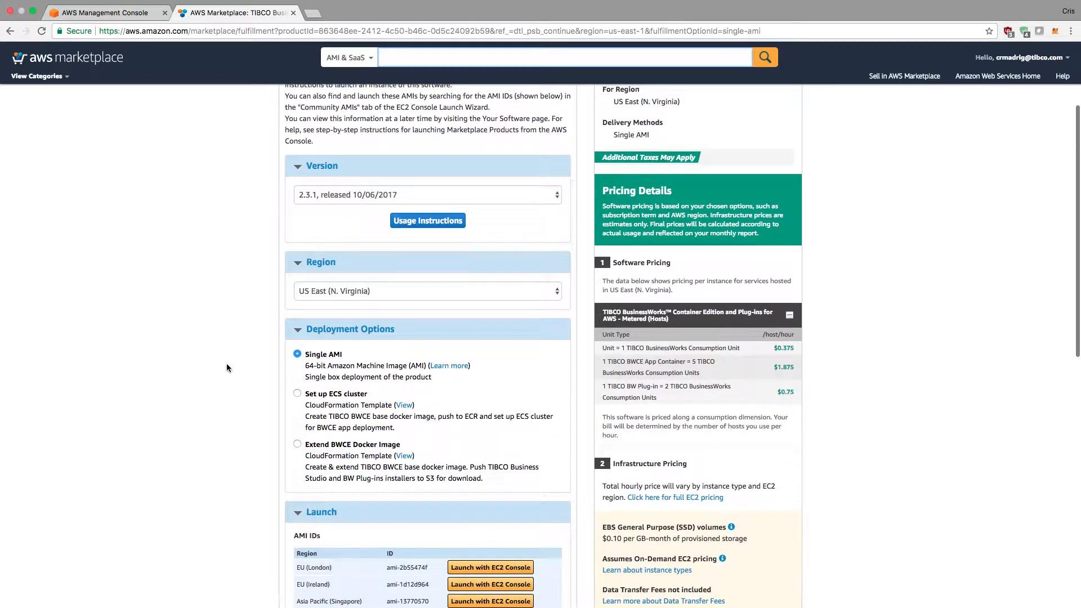
scroll(337, 471, "down", 8)
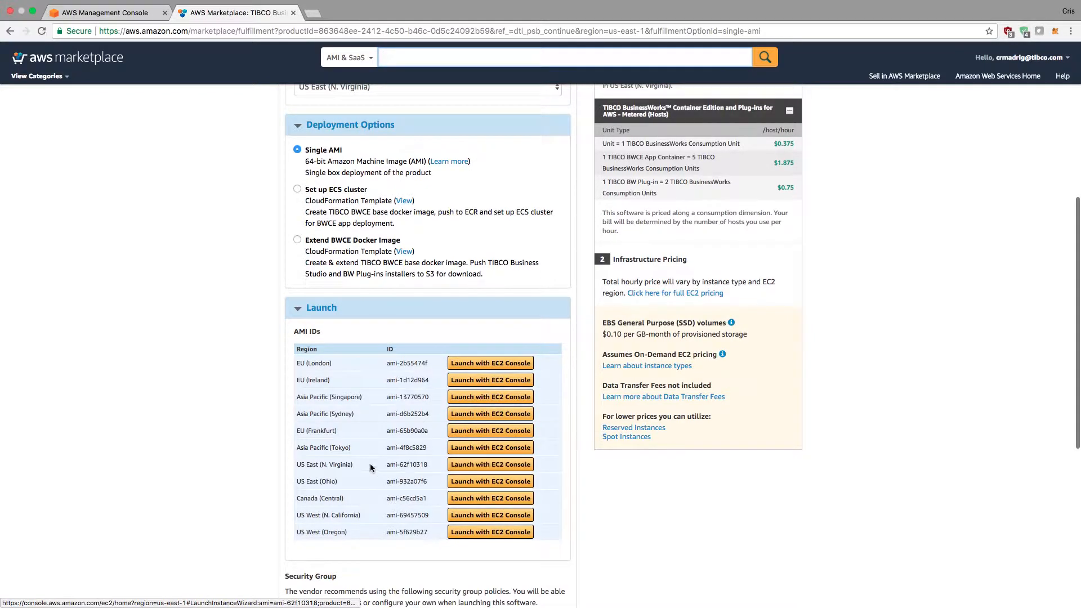
left_click(474, 469)
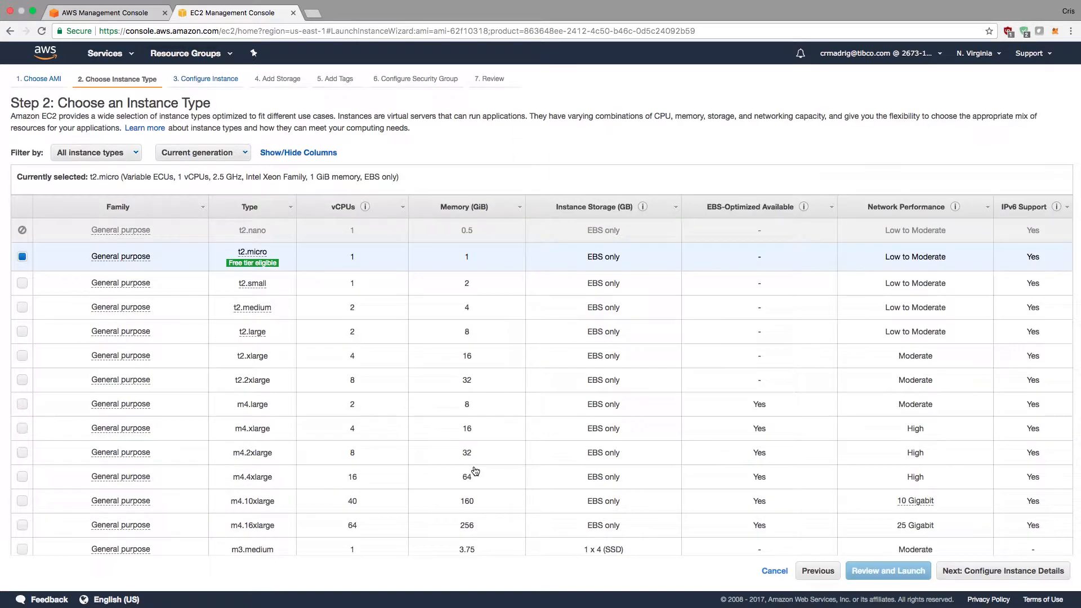
- Choose the m3.large instance type and proceed to the instance details
mouse_move(138, 507)
scroll(138, 454, "down", 2)
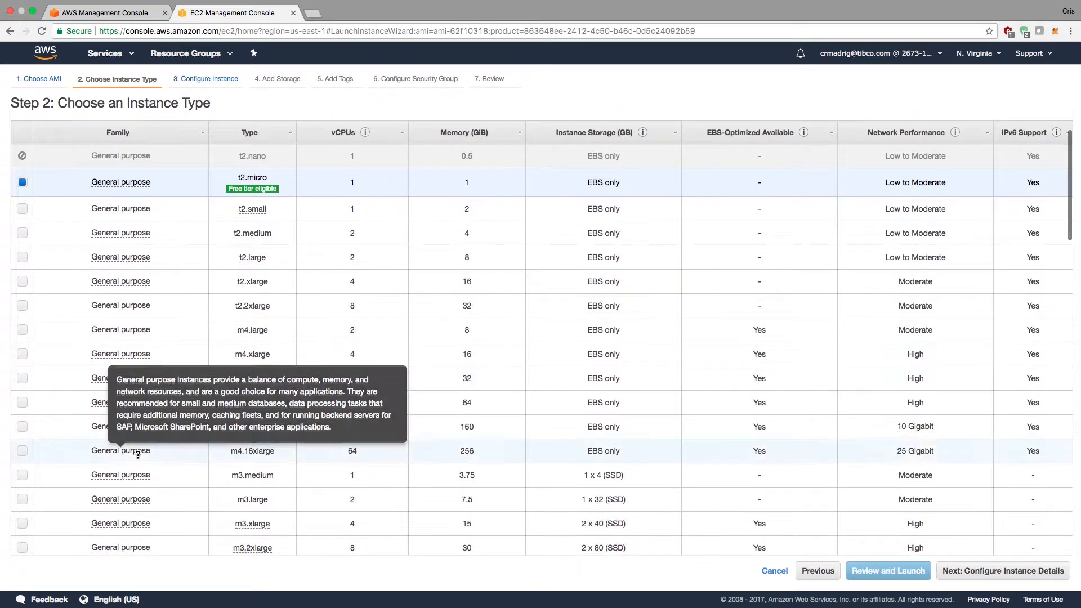
left_click(22, 500)
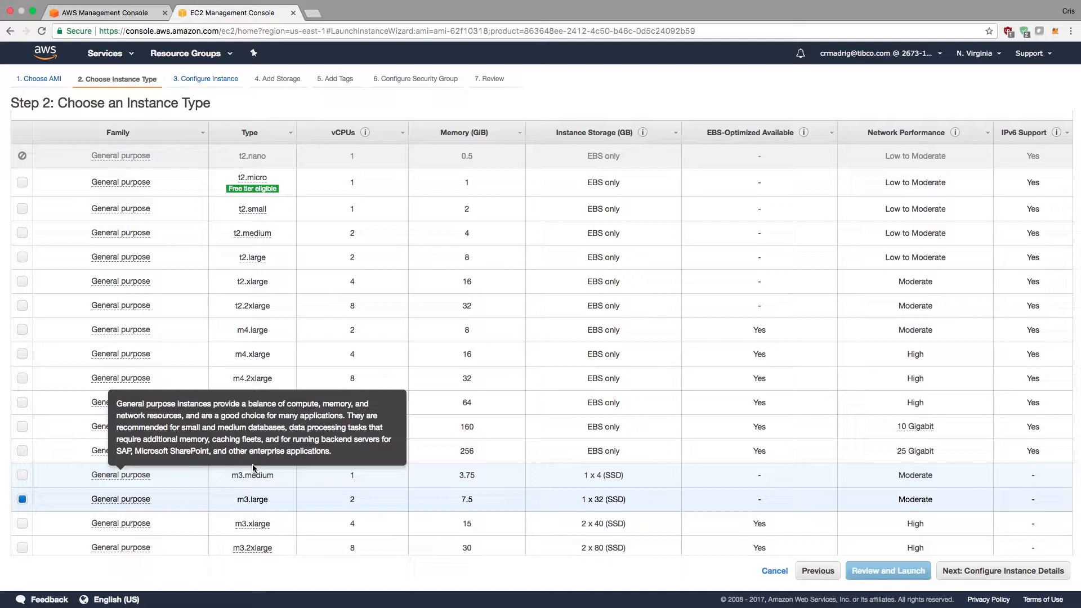
left_click(990, 572)
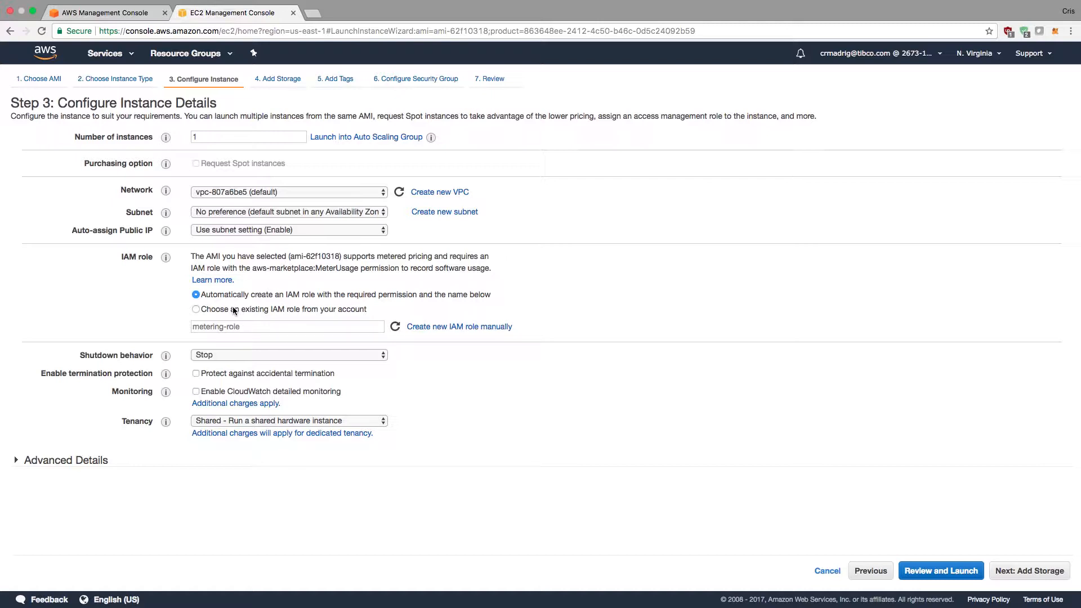
- Name the automatically created IAM role metering-role-bwce and proceed to the storage settings
left_click(238, 326)
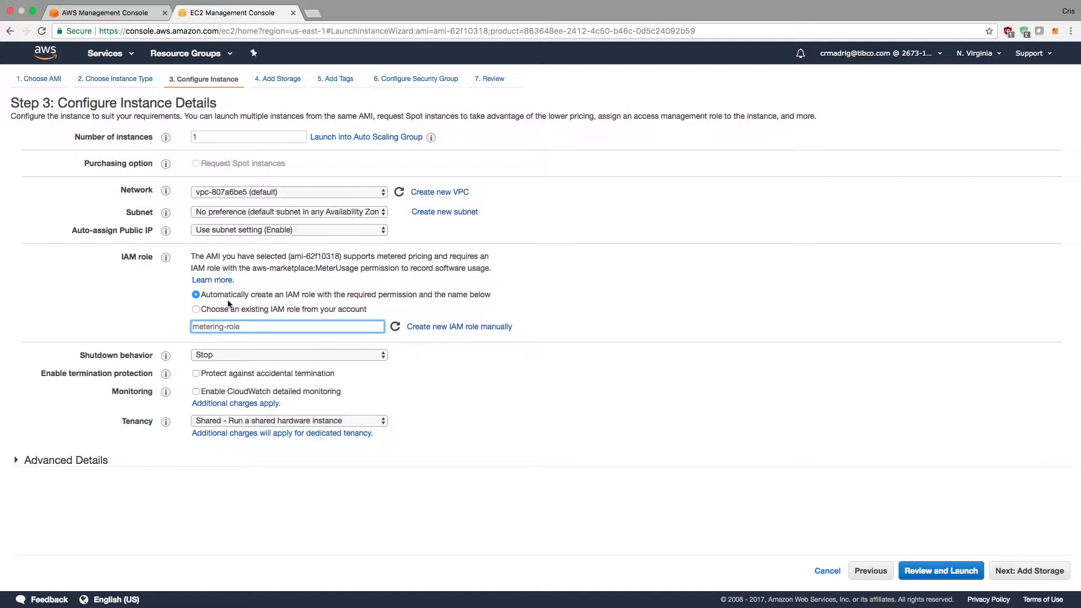
type("metering-role-bwce")
left_click(1042, 571)
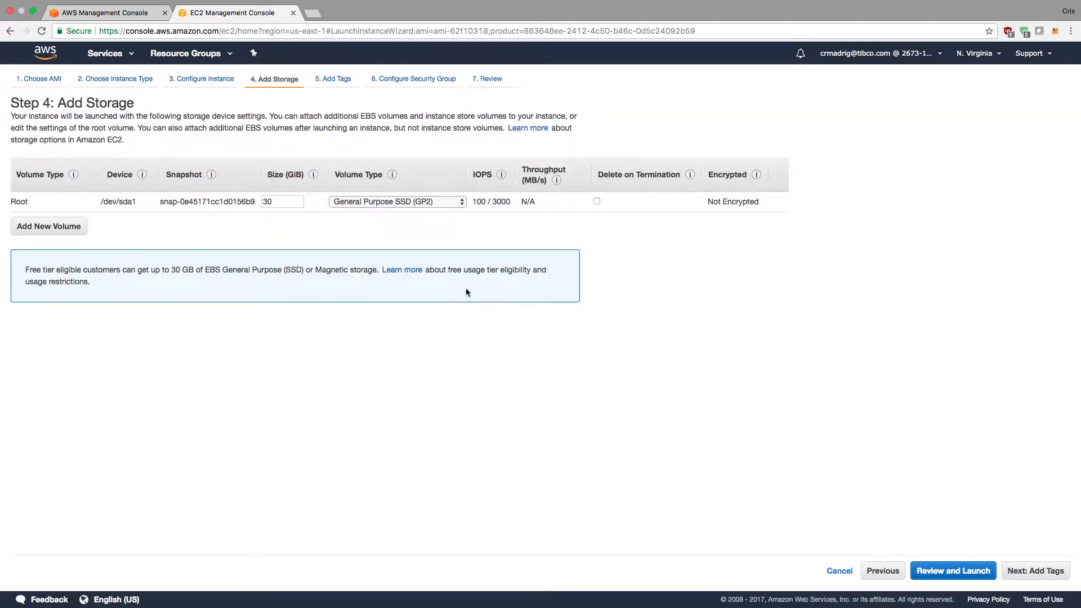
- Set the root volume size to 60 GiB and proceed to the tags
left_click_drag(279, 200, 265, 205)
key("BackSpace")
type("60")
left_click(780, 420)
left_click(1020, 577)
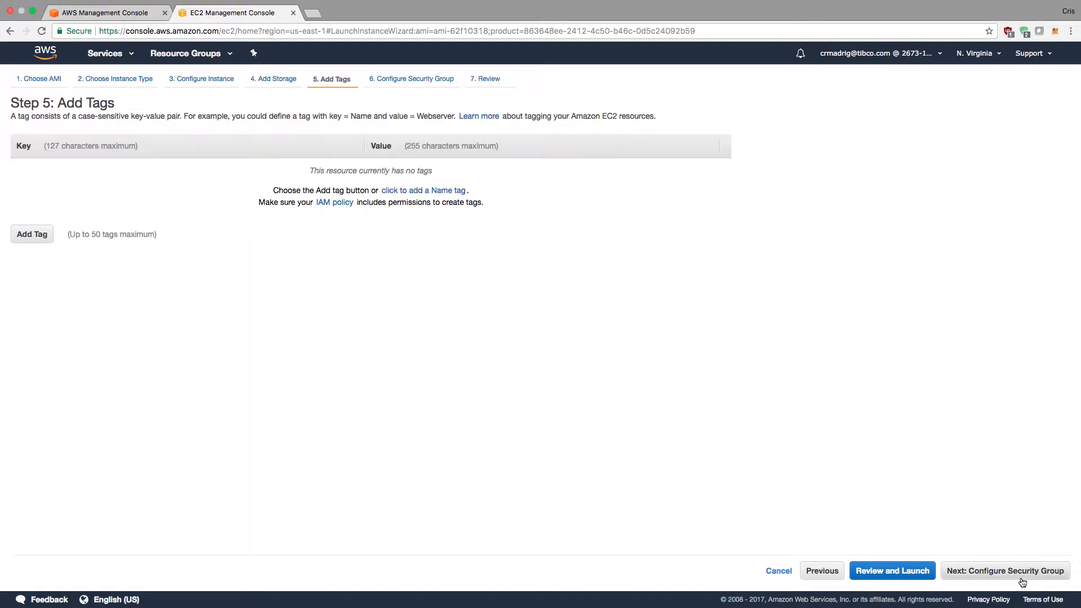
- Add a Name tag with the value BWCE-AMI-Single and proceed to the security group configuration
left_click(417, 192)
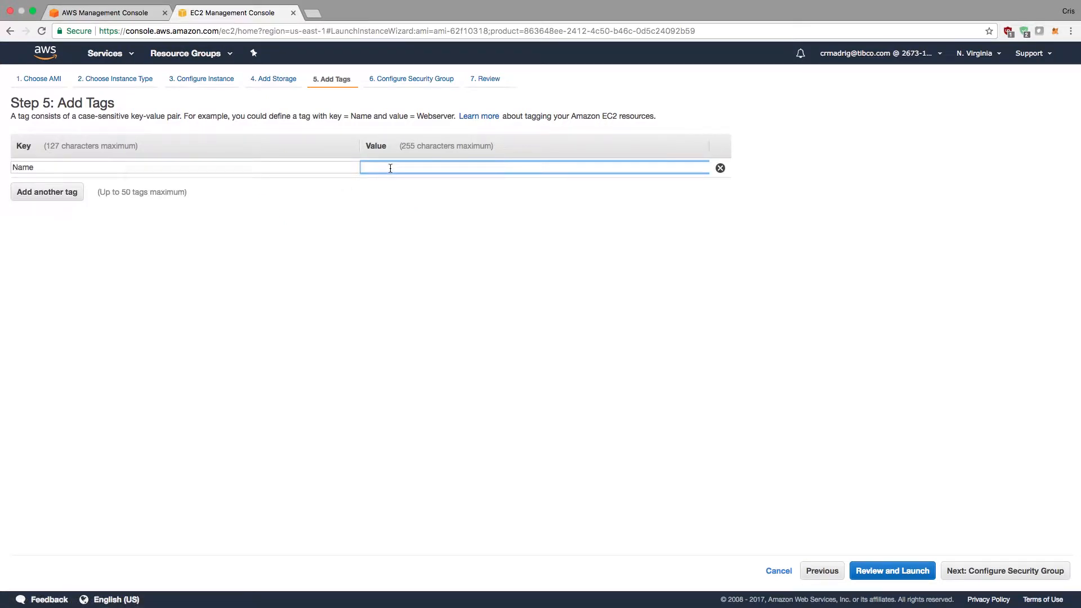
type("BW")
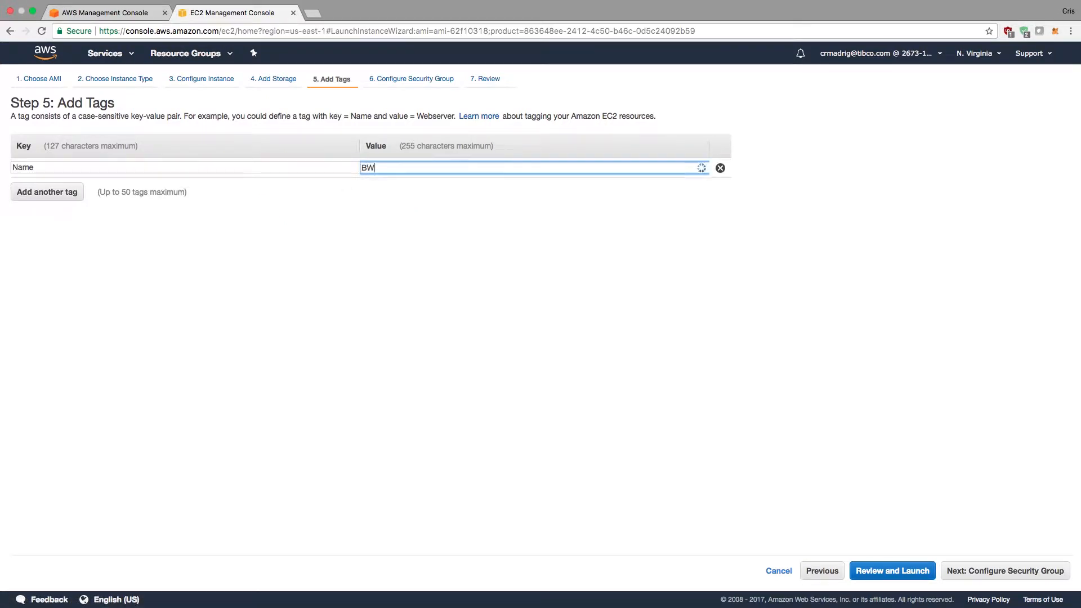
type("CE-A<")
type("MI-Single")
left_click(967, 571)
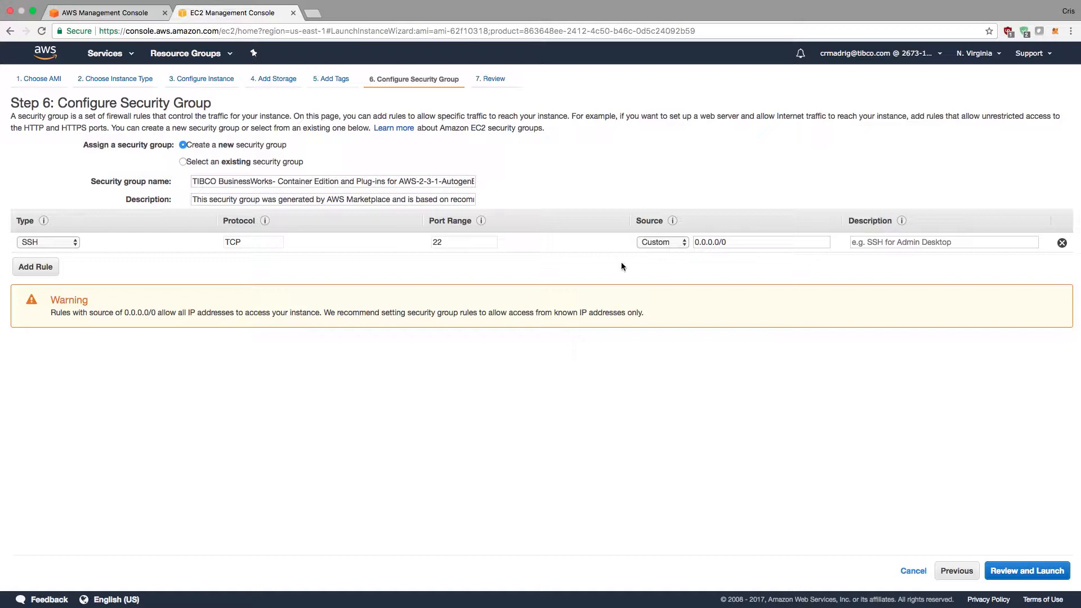
- Check the source options of the SSH rule, keep Custom, and try to continue to the launch review
left_click(662, 243)
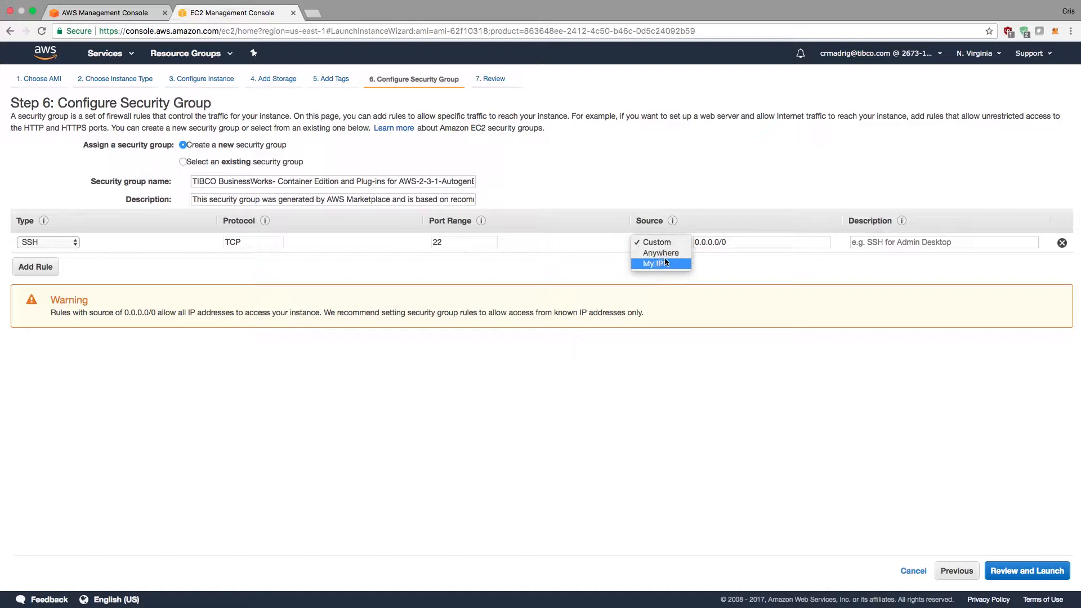
left_click(760, 266)
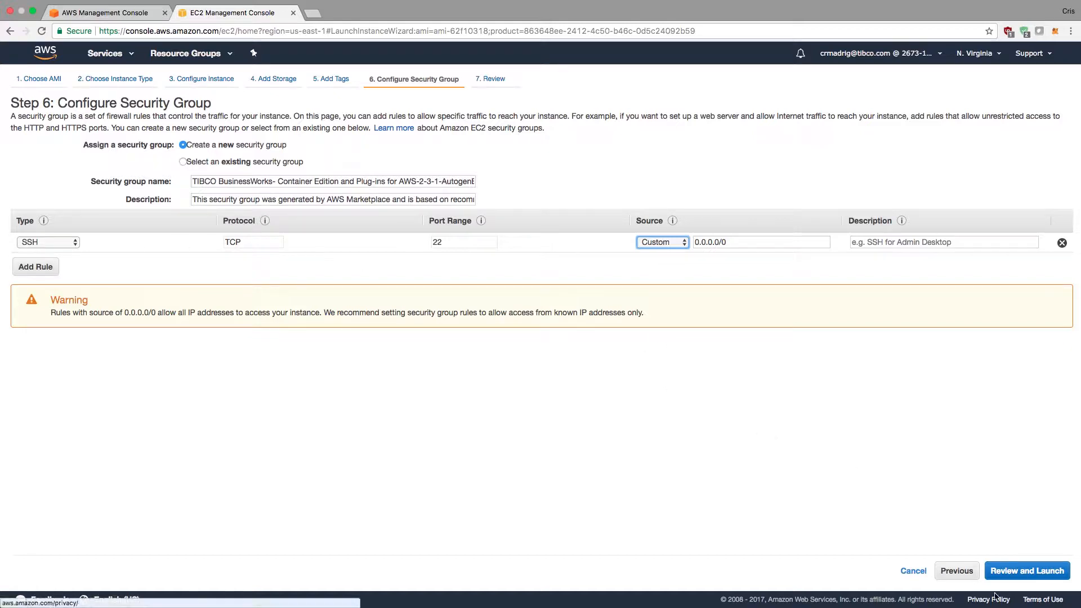
left_click(1013, 574)
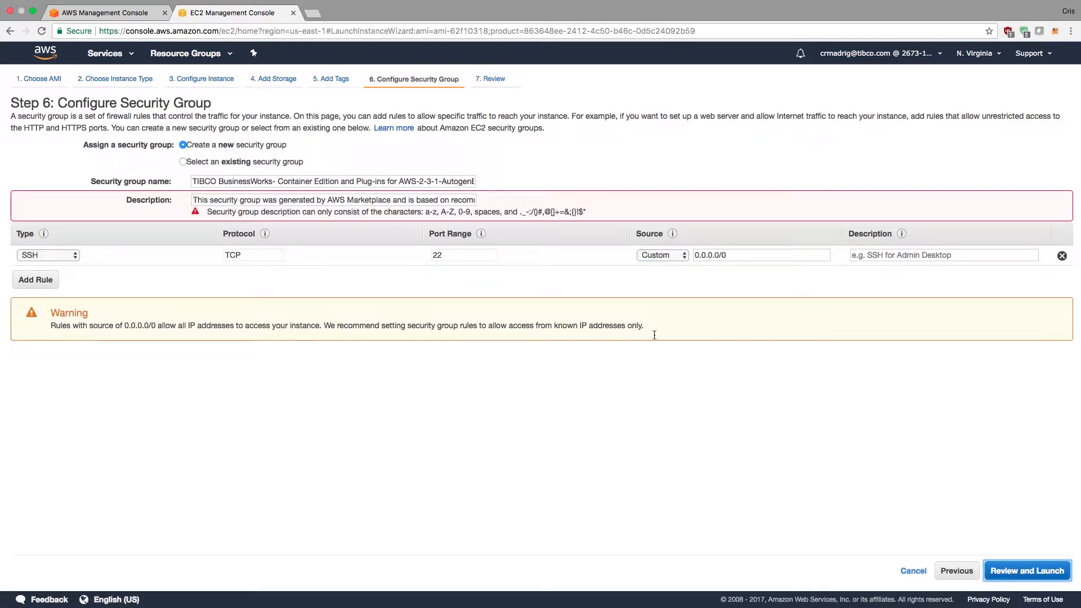
- Replace the security group description with "Security" and continue to the launch review
left_click(432, 204)
left_click_drag(345, 200, 497, 207)
left_click(394, 203)
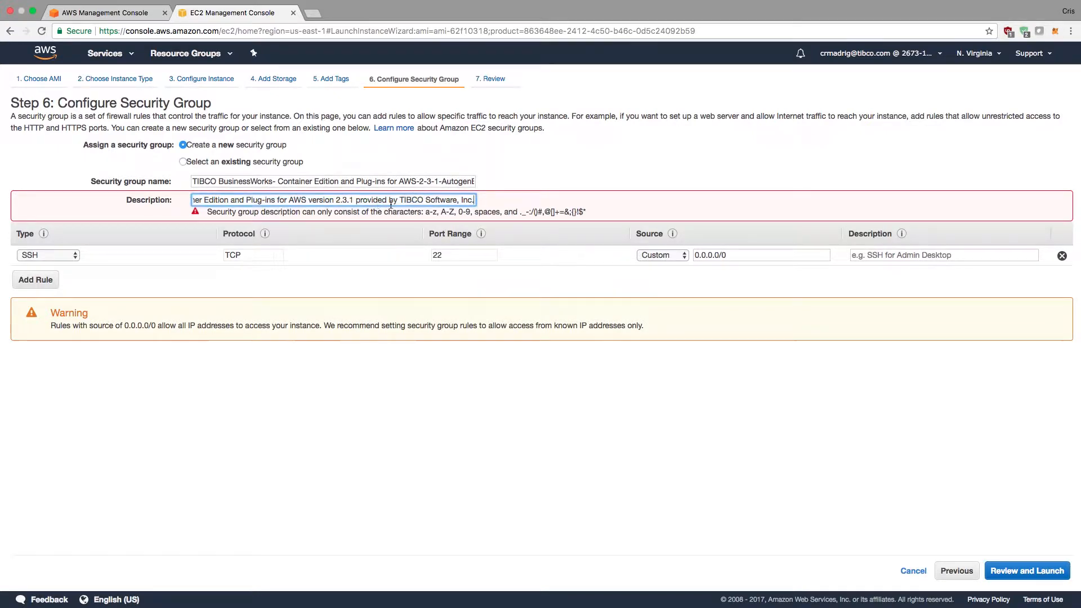
left_click_drag(455, 203, 174, 195)
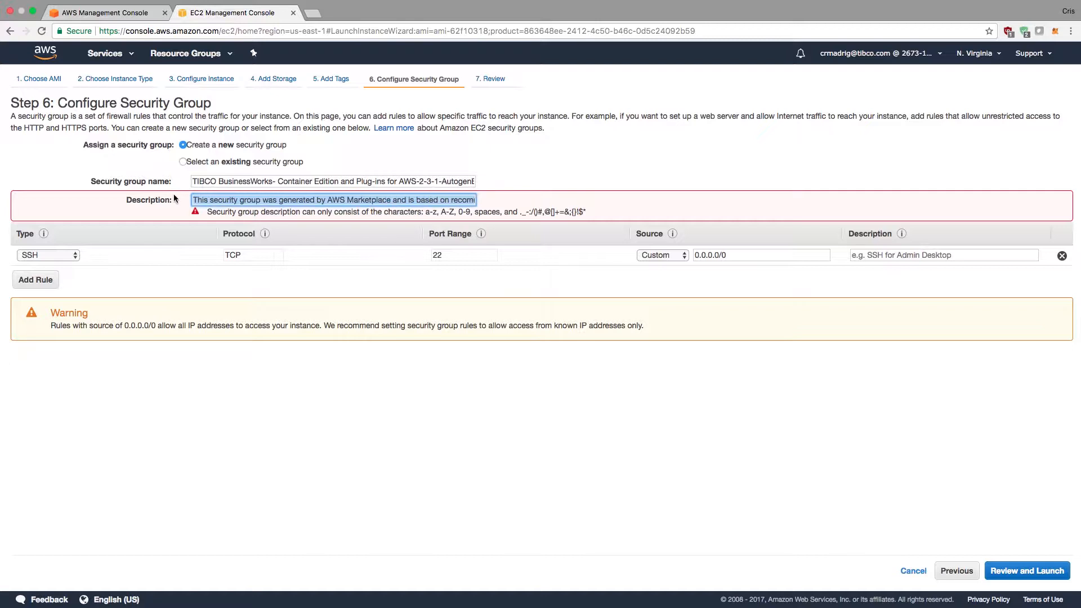
left_click(313, 199)
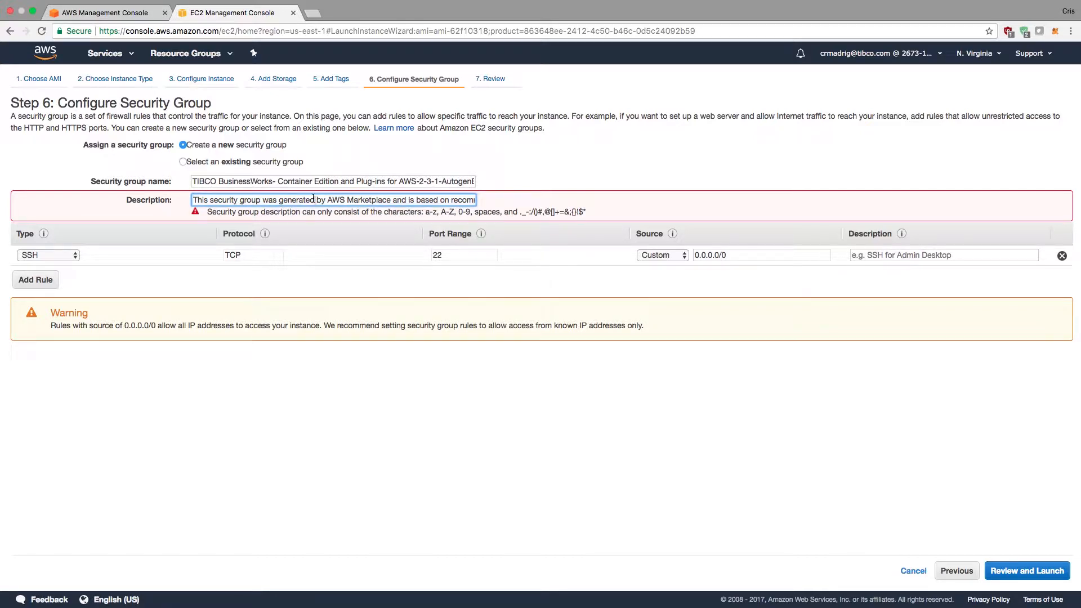
key("super+a")
key("BackSpace")
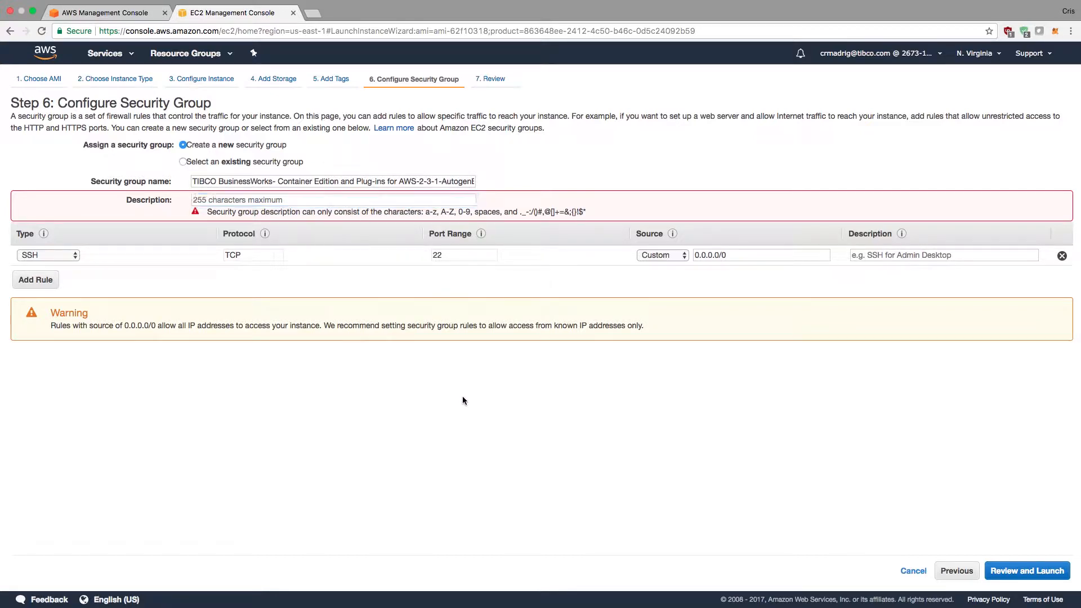
left_click(1023, 571)
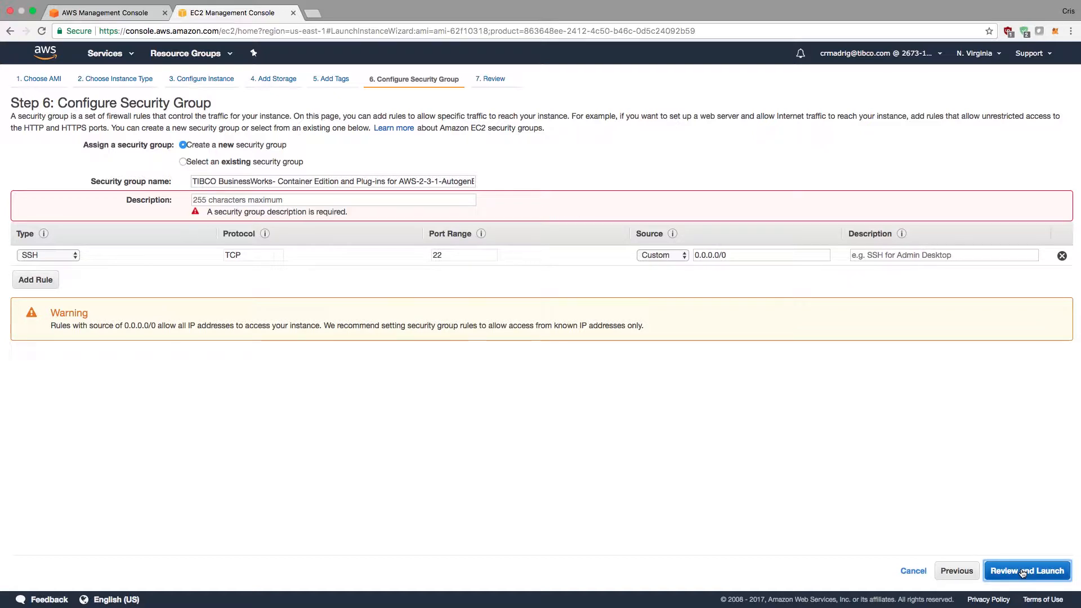
left_click(337, 203)
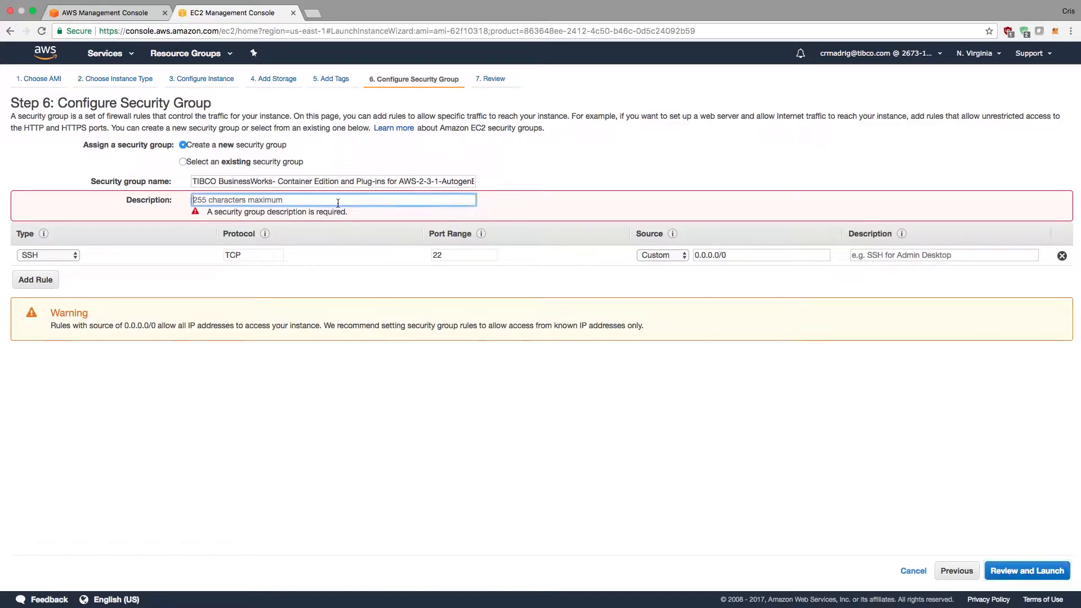
type("Secu")
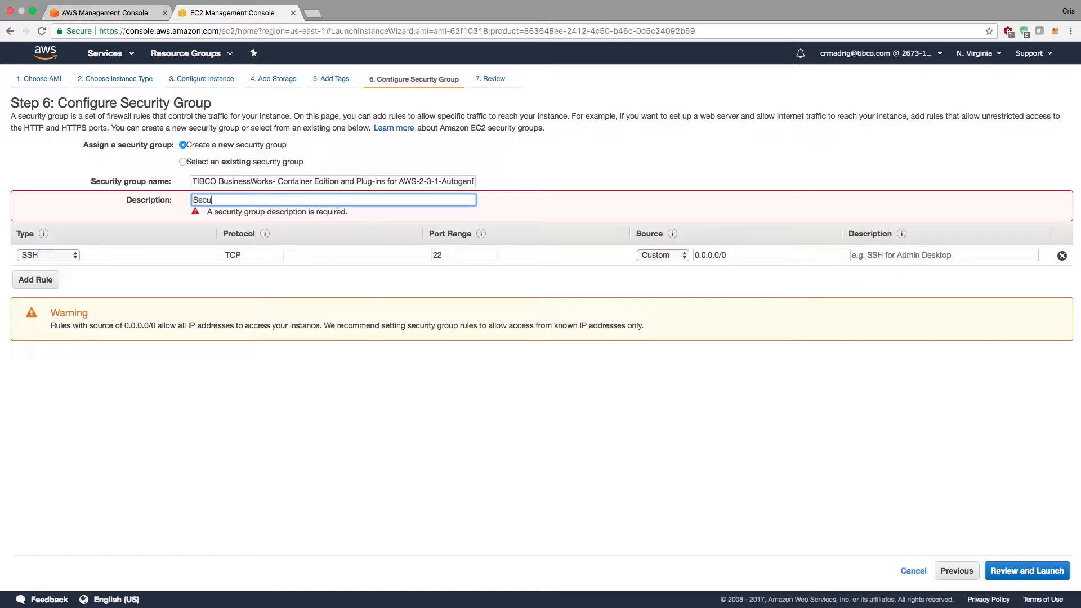
type("rity")
left_click(1027, 570)
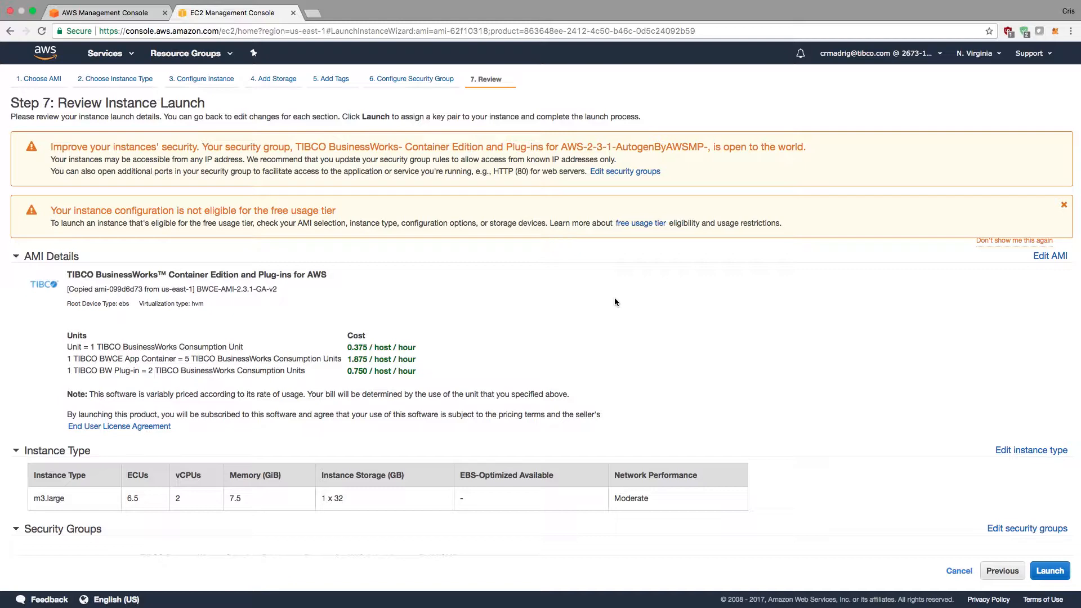
- Review the instance launch details and start the launch to bring up the key pair selection
scroll(653, 369, "down", 5)
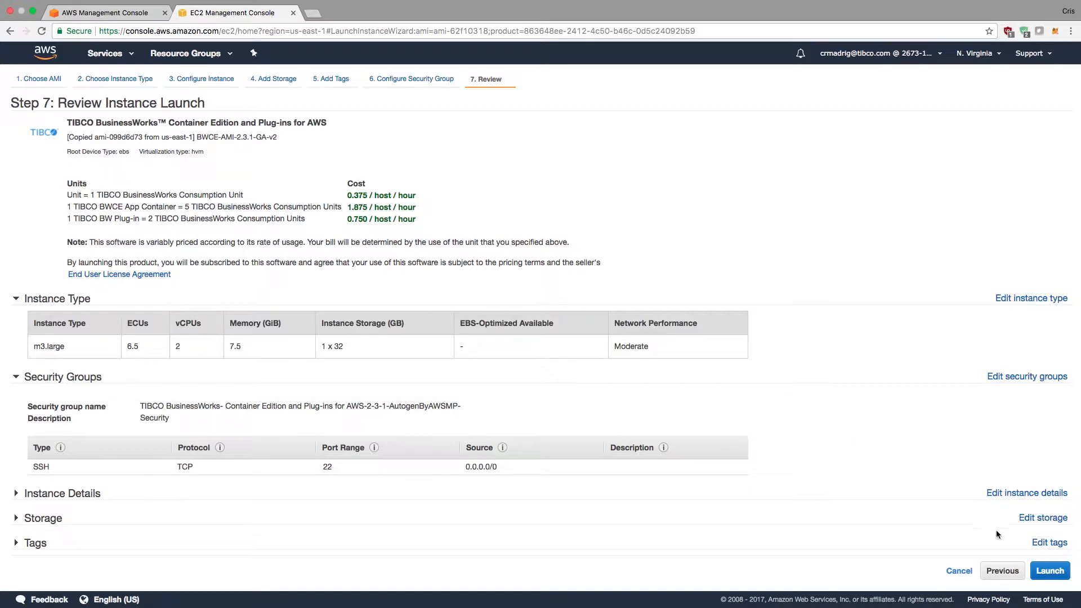
left_click(1051, 572)
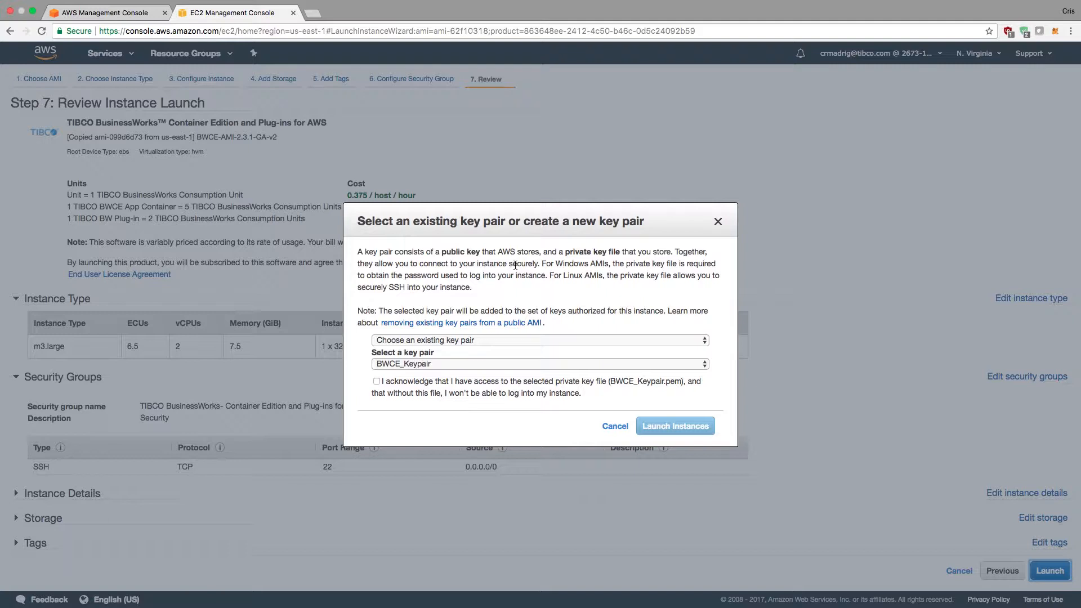
left_click(447, 342)
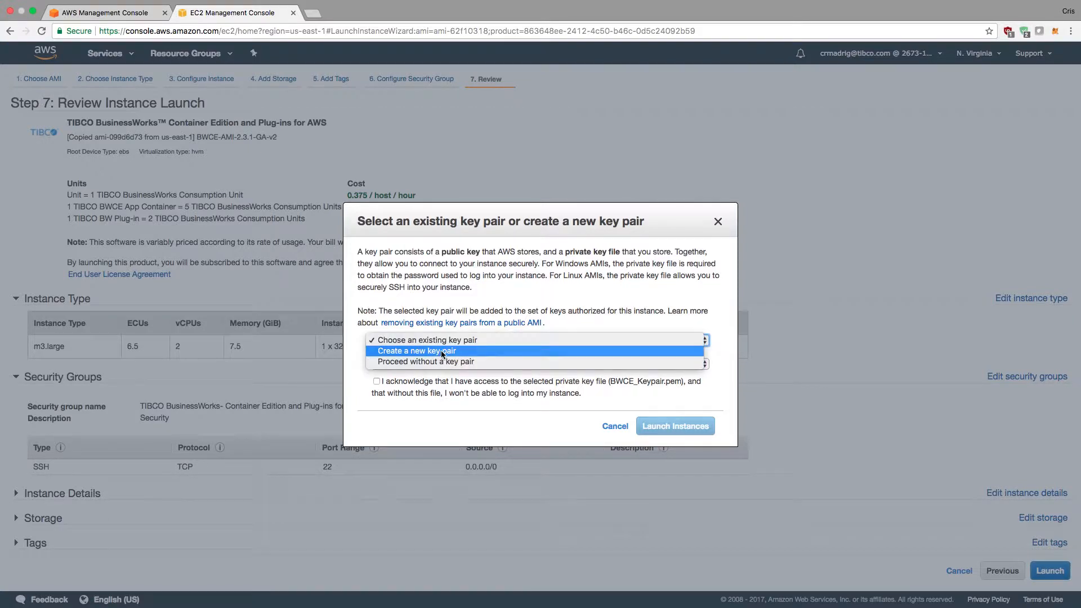
left_click(441, 350)
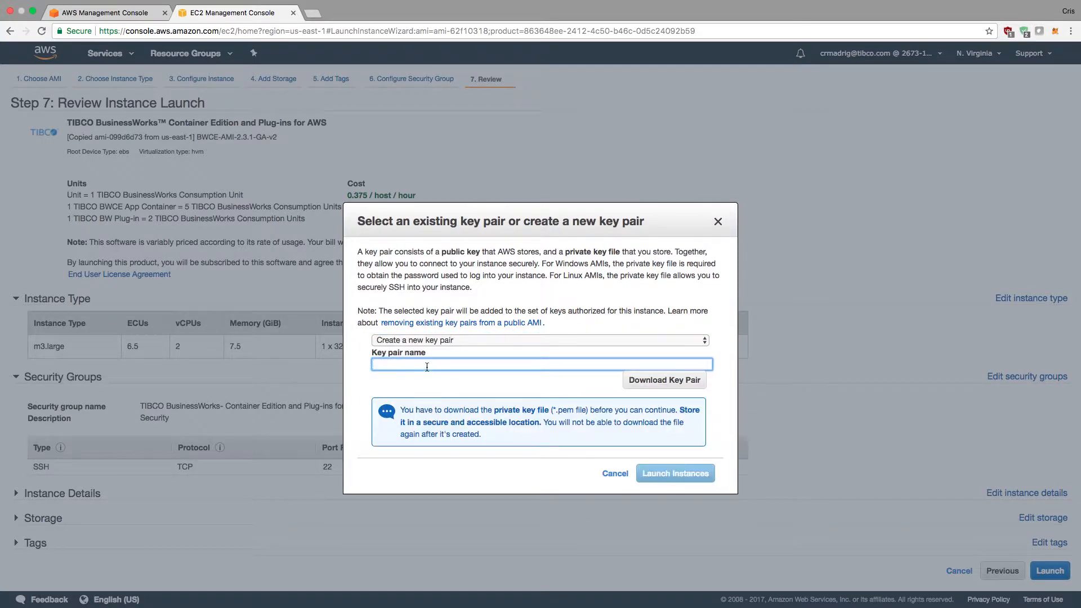
left_click(404, 340)
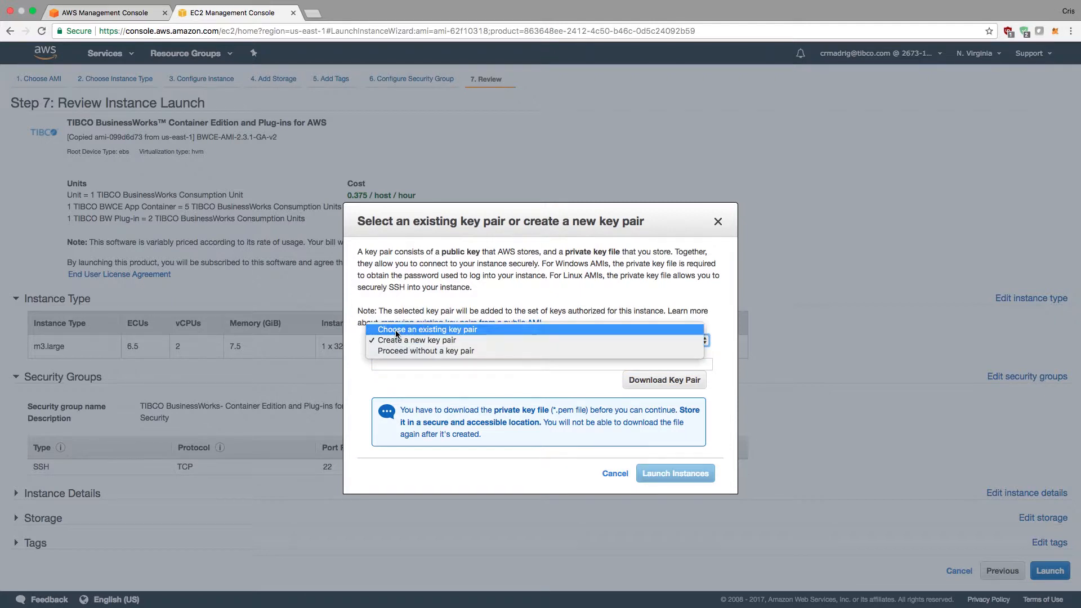
left_click(396, 330)
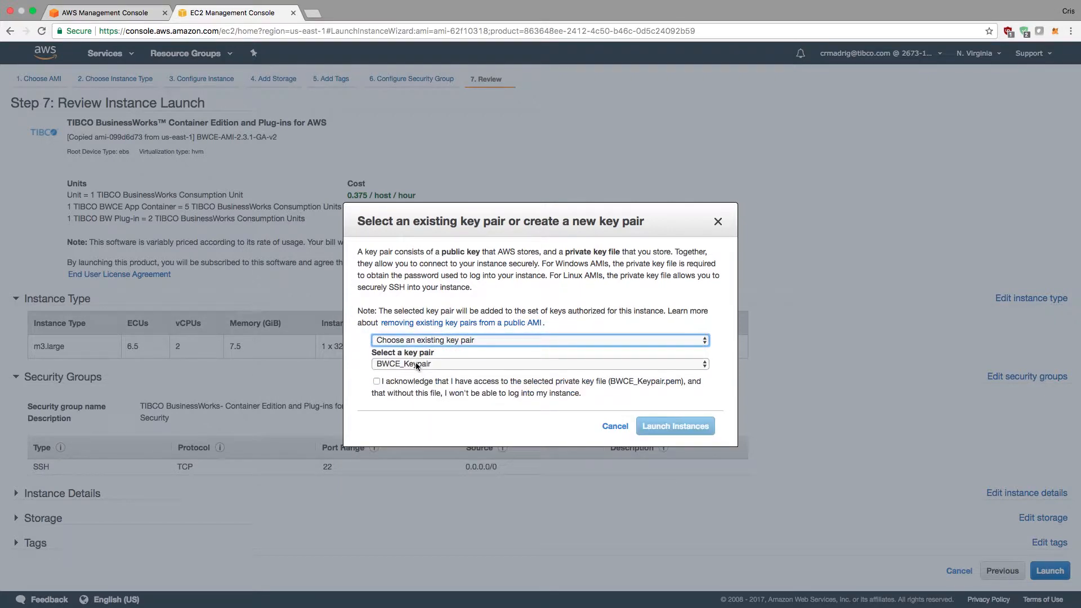
- Launch the instance with the existing BWCE_Keypair, acknowledging private key access, and view the instances list sorted by instance state
left_click(377, 381)
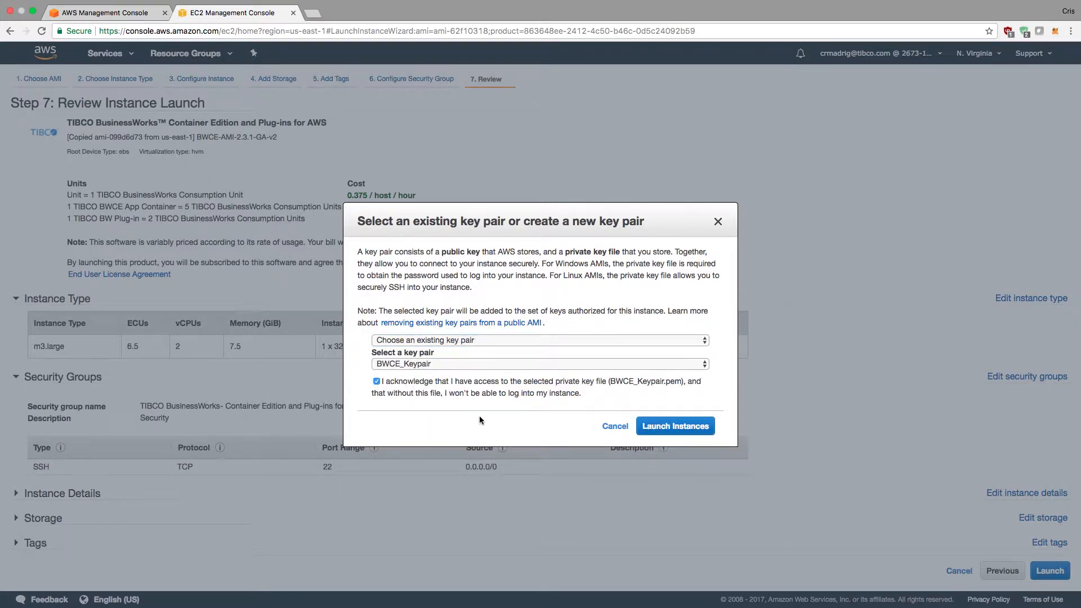
left_click(671, 427)
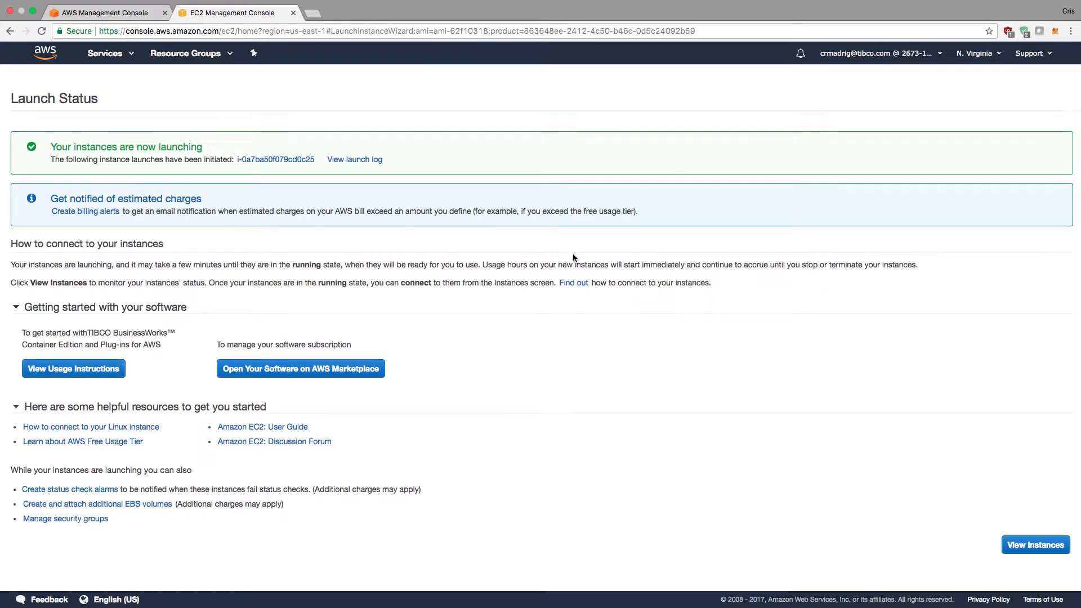
left_click(1033, 545)
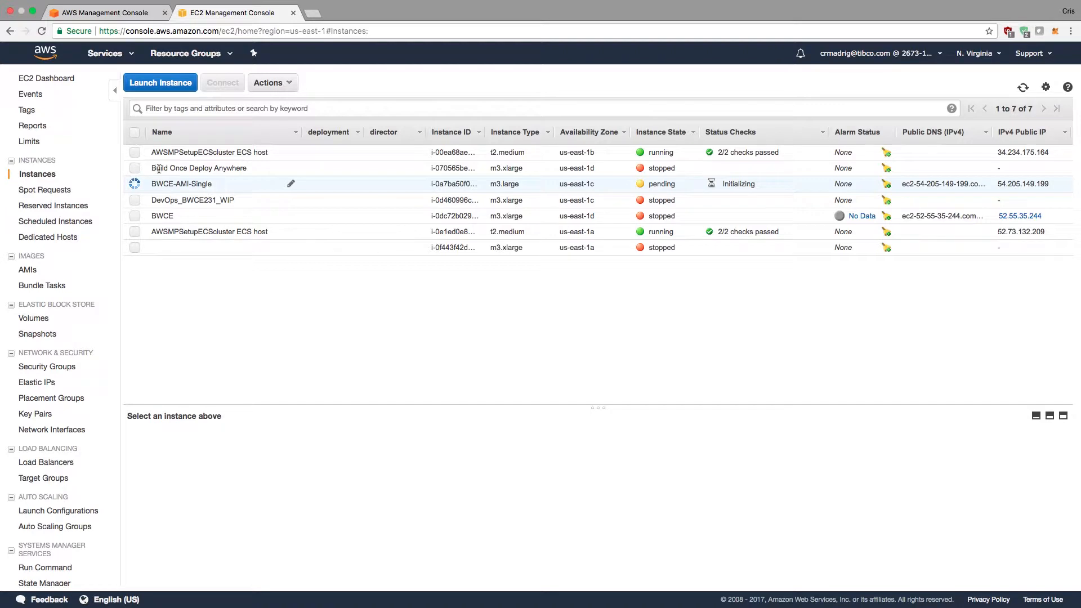
left_click(661, 132)
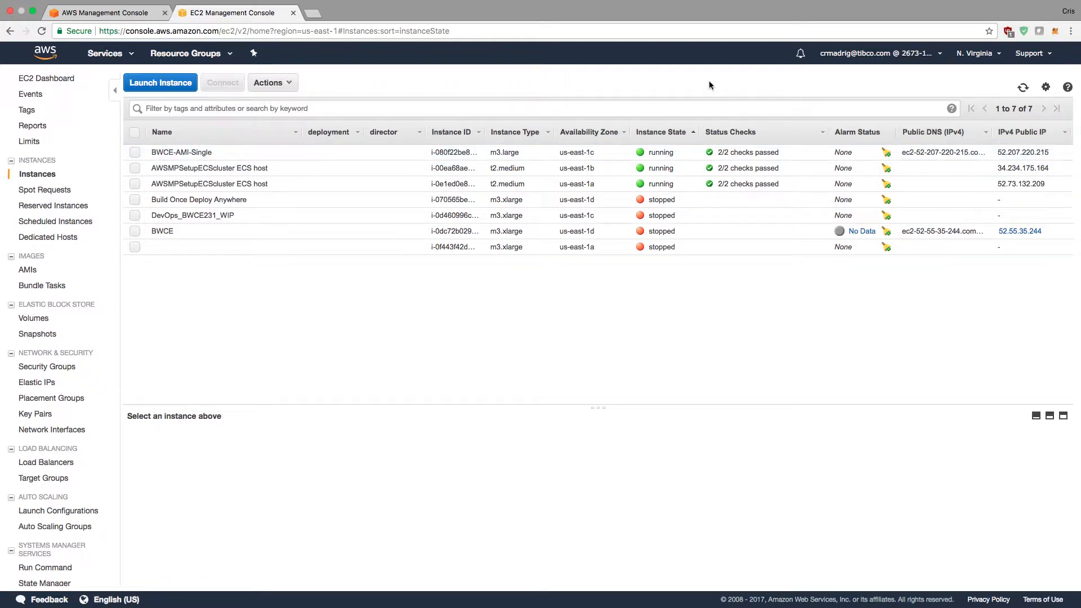
- Open the connection instructions for the BWCE-AMI-Single instance and copy the example SSH command that uses BWCE_Keypair.pem
left_click(226, 152)
left_click(228, 81)
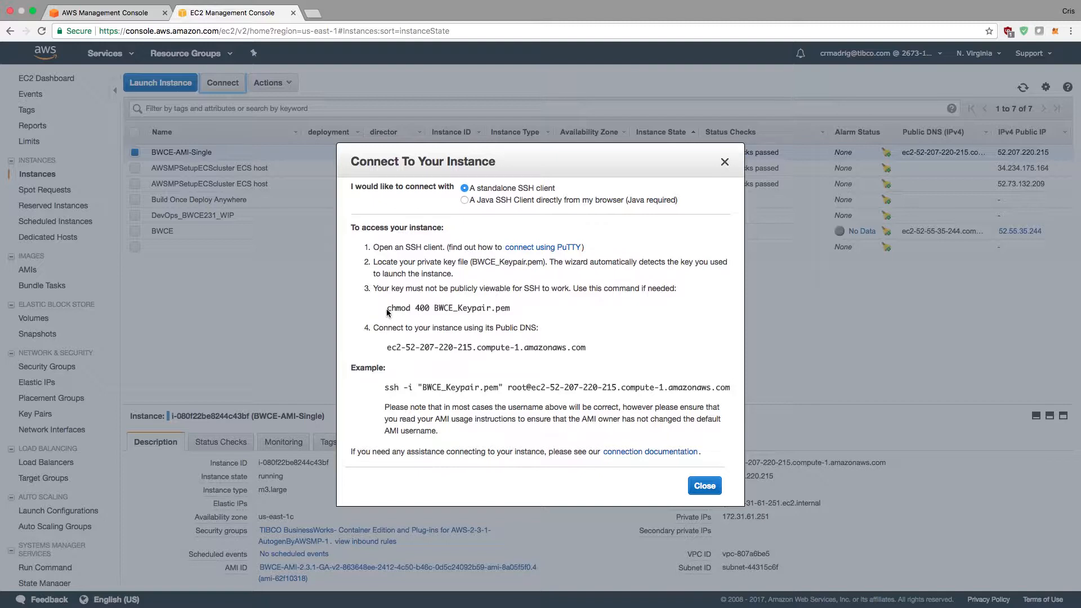
left_click_drag(386, 309, 510, 310)
left_click(475, 309)
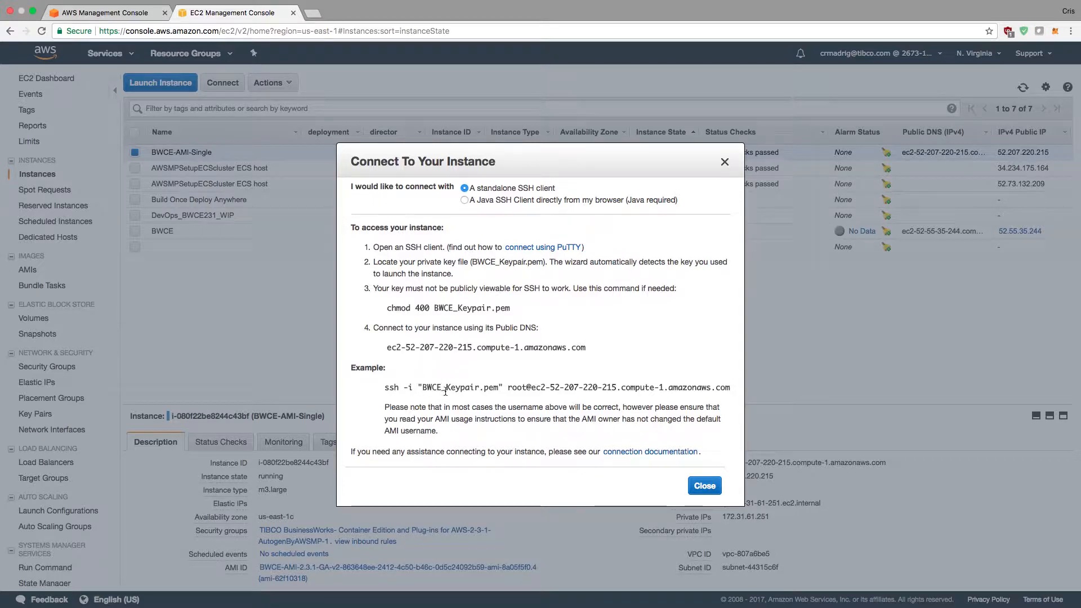
left_click_drag(384, 394, 728, 387)
key("super+c")
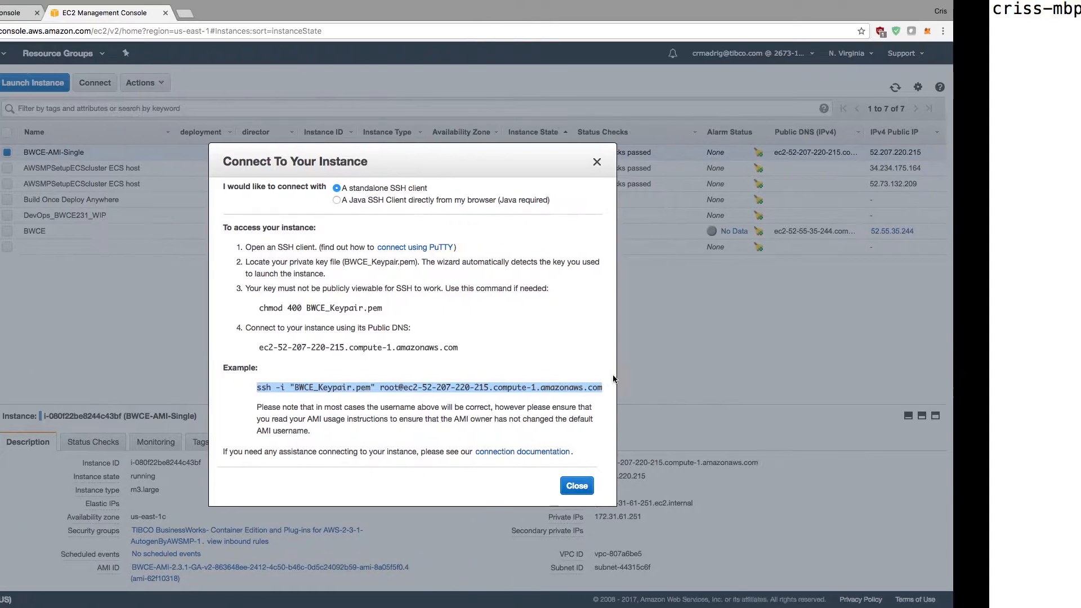
- Switch to the terminal, try to connect with the copied SSH command as root, and answer yes to trusting the host
key("Return")
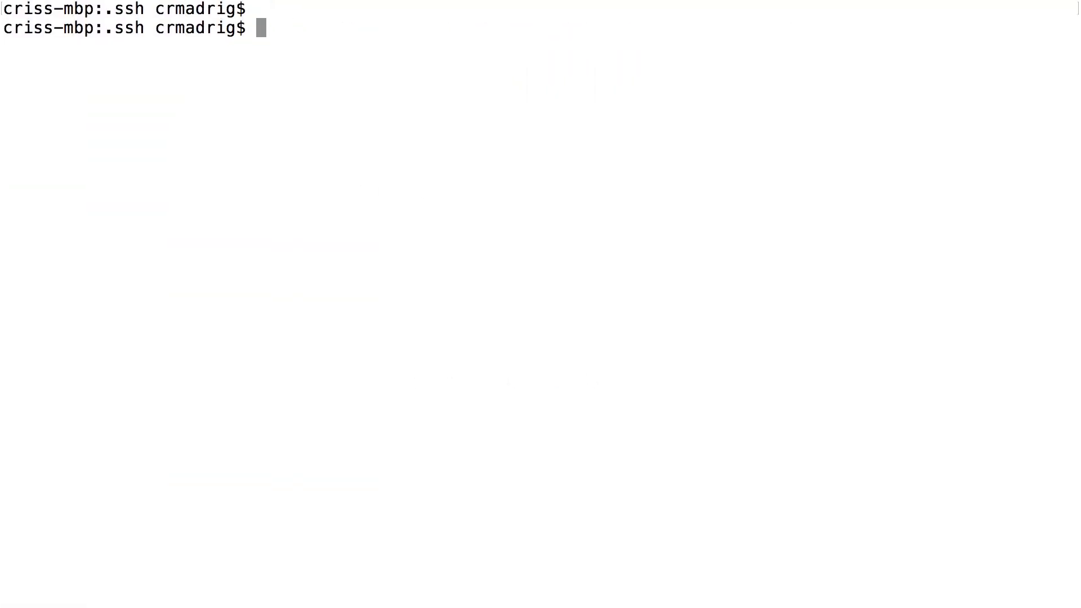
key("Return")
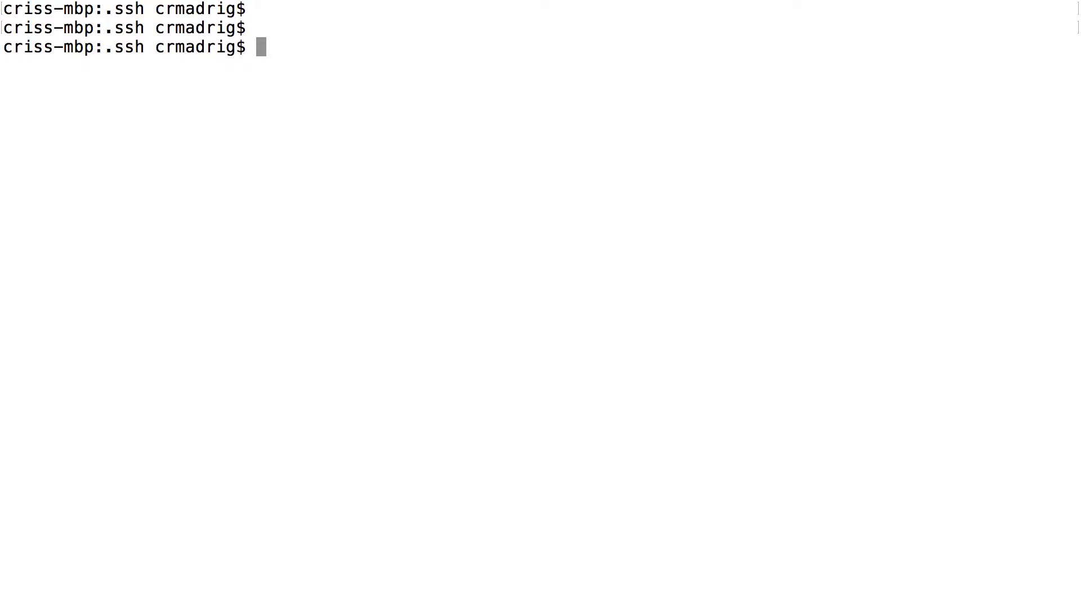
right_click(289, 64)
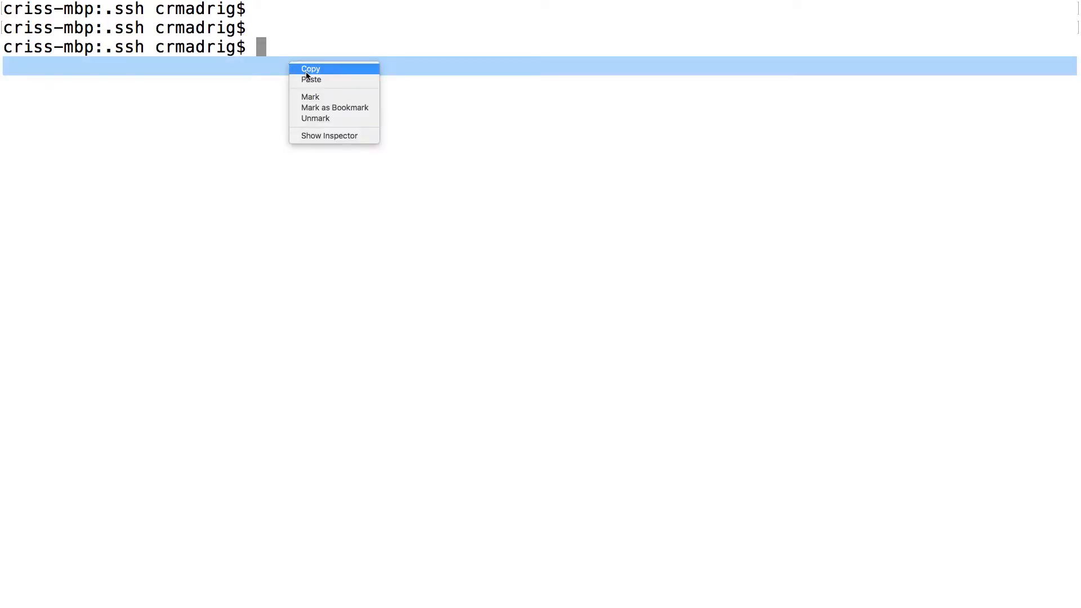
left_click(310, 77)
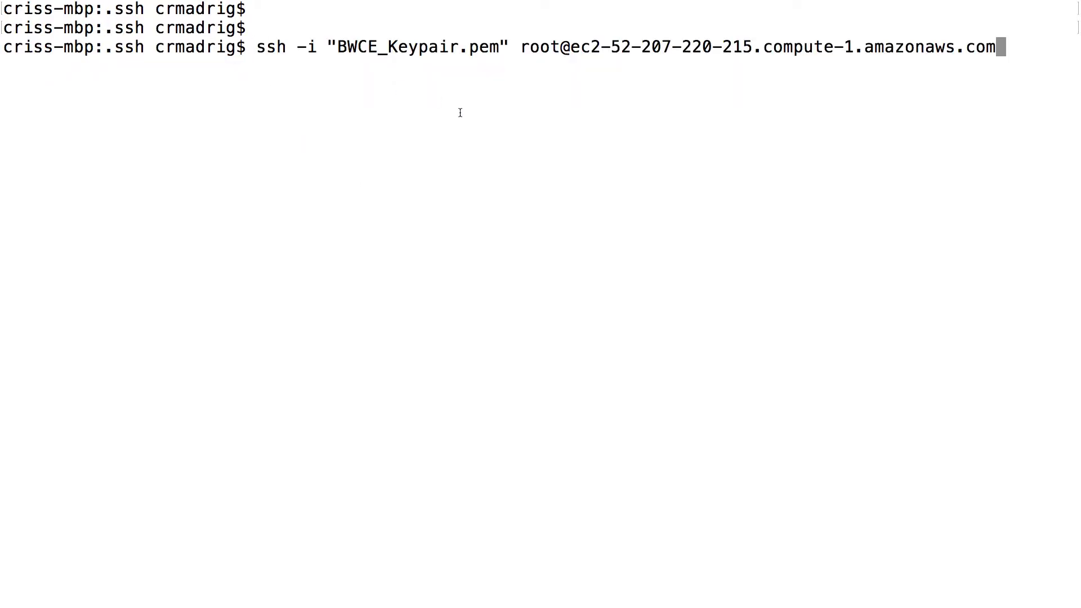
key("Left")
key("Right")
key("Return")
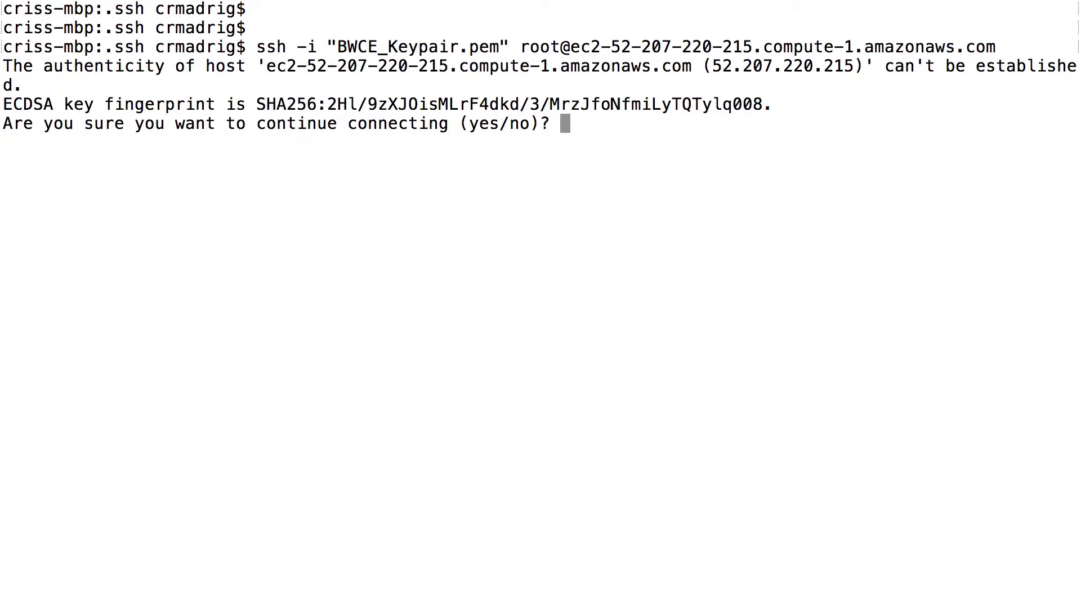
type("yes")
key("Return")
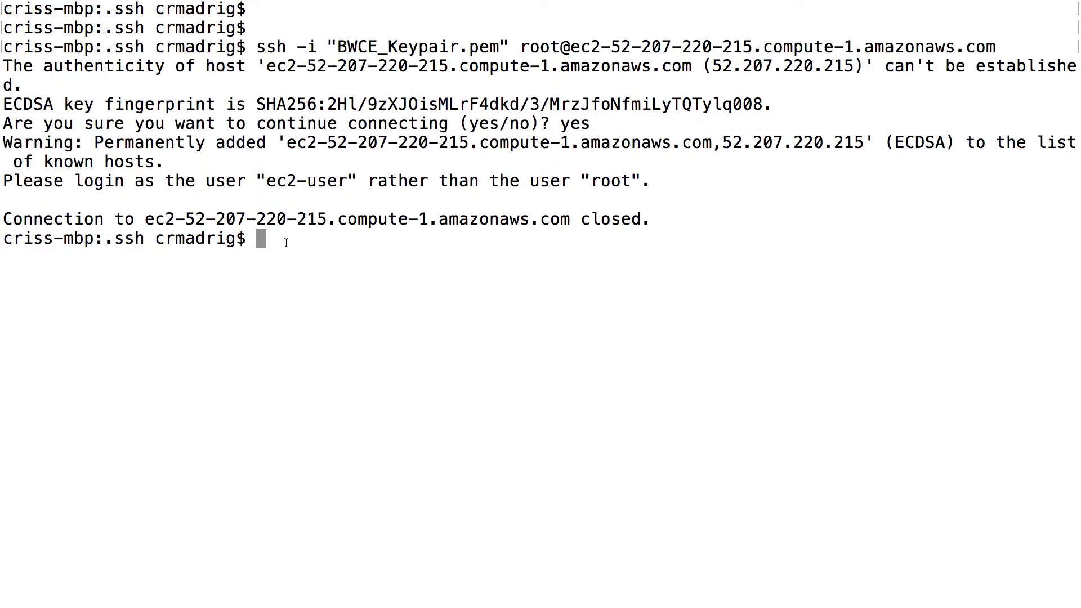
- Recall the SSH command, change its login user to ec2-user, and connect to the instance
key("Up")
key("Left")
key("Left")
key("Left")
key("Left")
key("Left")
key("Left")
key("Left")
key("Left")
key("Left")
key("Left")
key("Left")
key("Left")
key("Left")
key("Left")
key("Left")
key("Left")
key("Left")
key("Left")
key("Left")
key("Left")
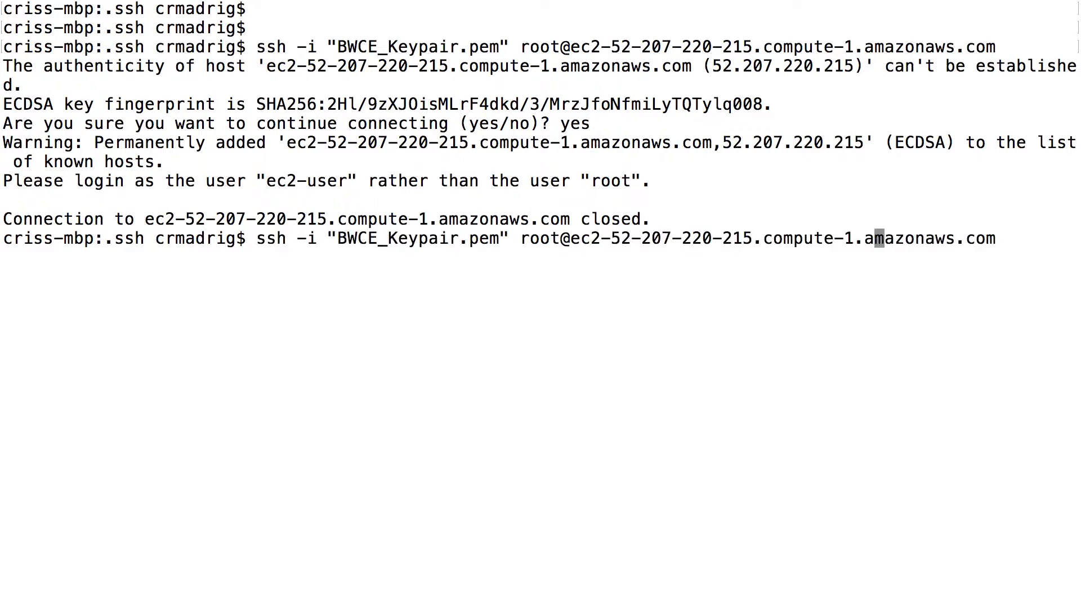
key("Left")
key("Left")
key("Left")
key("Left")
key("Left")
key("Left")
key("Left")
key("Left")
key("Left")
key("Left")
key("Left")
key("Left")
key("Left")
key("Left")
key("Left")
key("Left")
key("Left")
key("Left")
key("Left")
key("BackSpace")
key("BackSpace")
key("BackSpace")
key("BackSpace")
type("ec2")
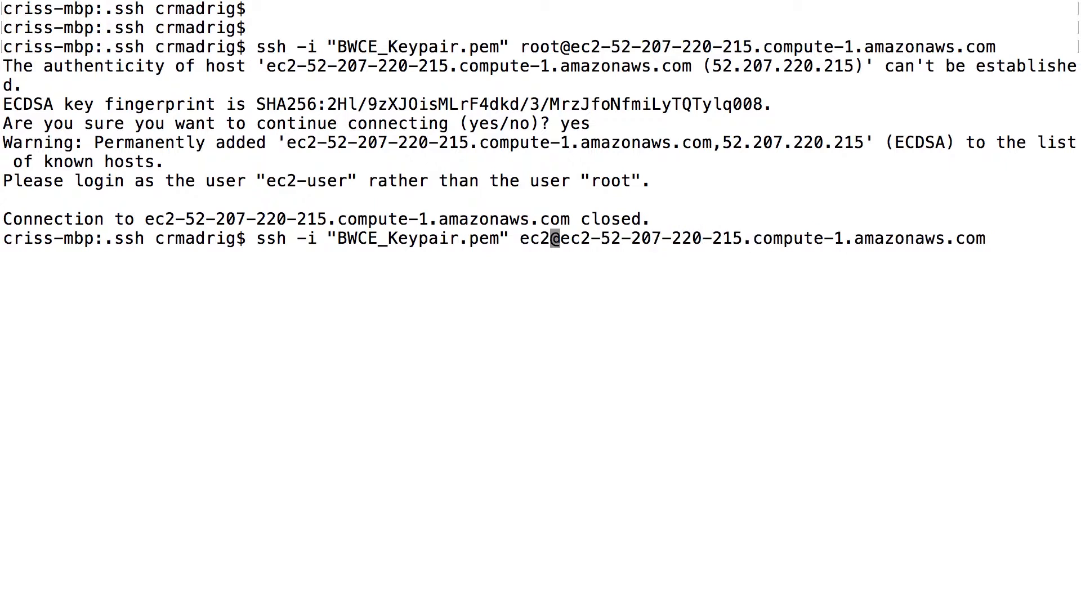
type("-user")
key("Return")
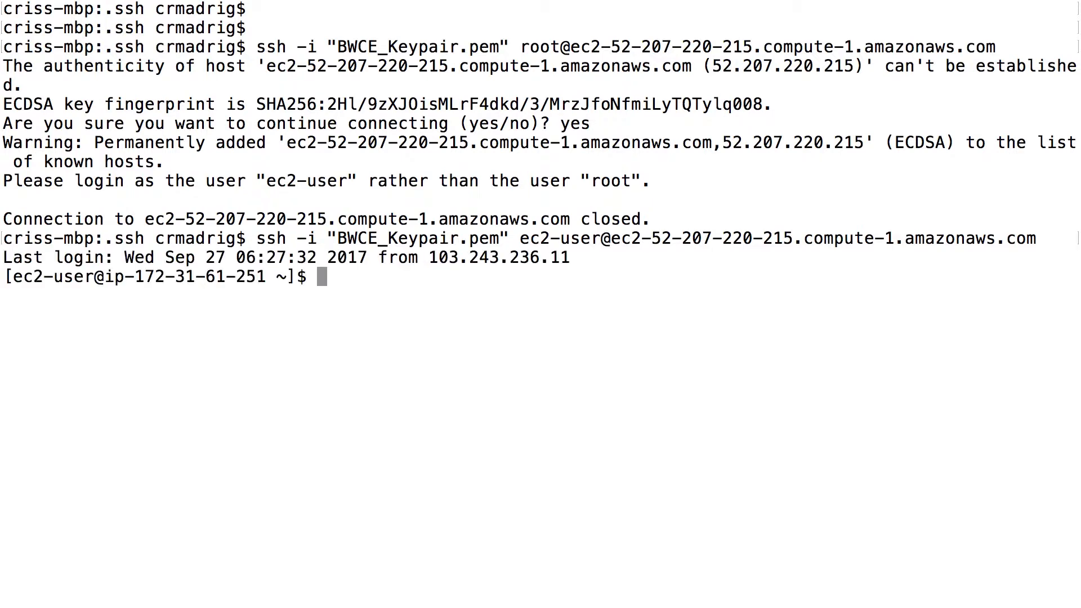
- List the home directory, enter the bwce folder, and list its contents
type("ls")
key("Return")
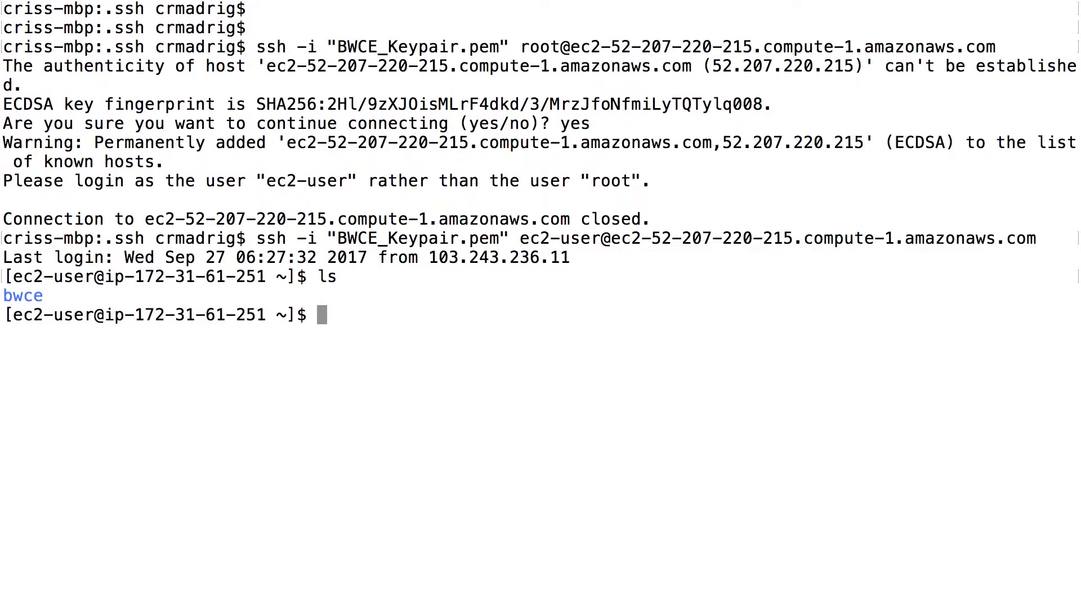
type("cd ./bw")
key("Tab")
key("Return")
type("ls")
key("Return")
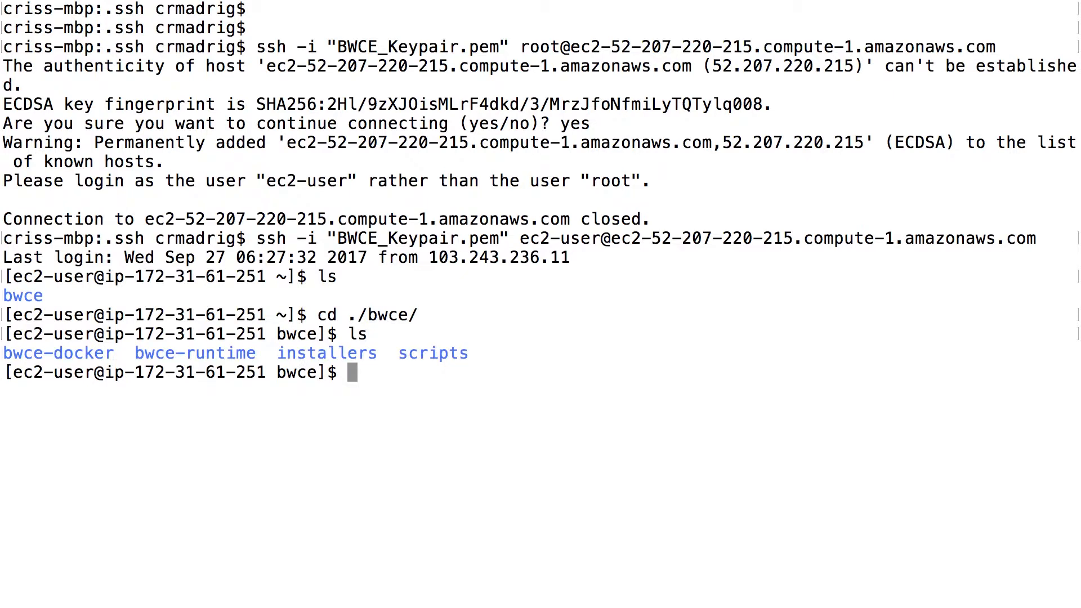
- Change into the bwce-runtime folder and list its files
type("cd ,.bw")
key("BackSpace")
key("BackSpace")
key("BackSpace")
key("BackSpace")
type("./")
key("BackSpace")
key("BackSpace")
type("./bw")
key("Tab")
type("r")
key("Tab")
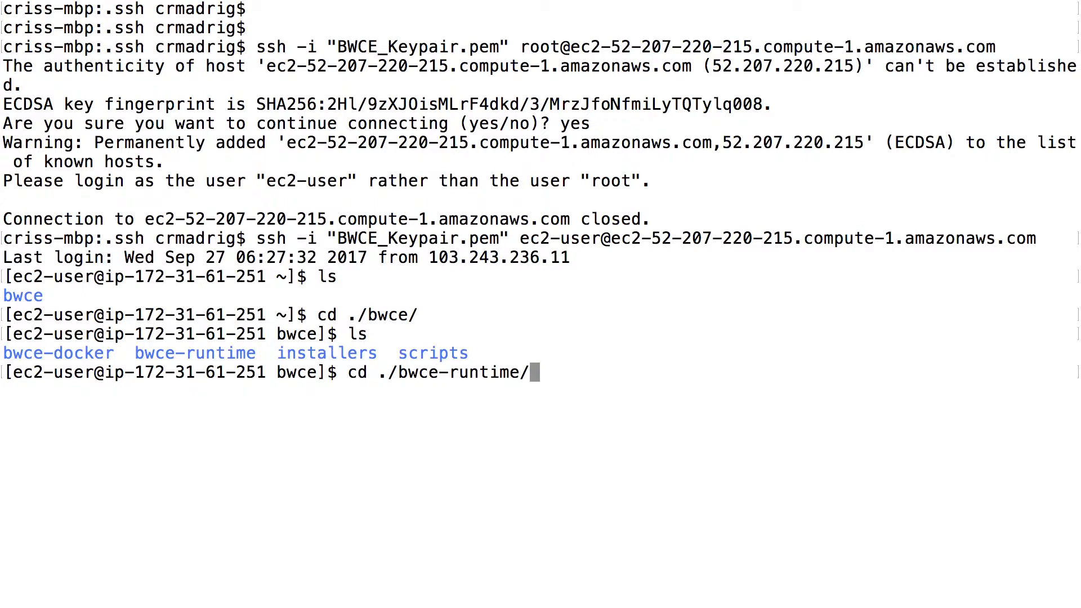
key("Return")
type("ls")
key("Return")
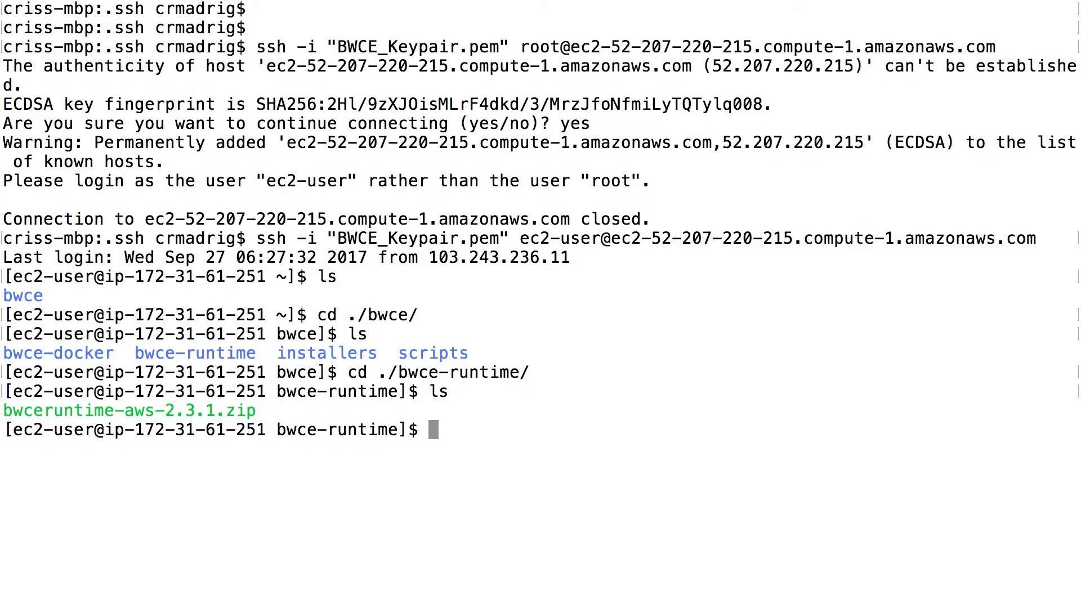
- Print the working directory of the bwce-runtime folder with pwd and copy the full path
type("pwd")
key("Return")
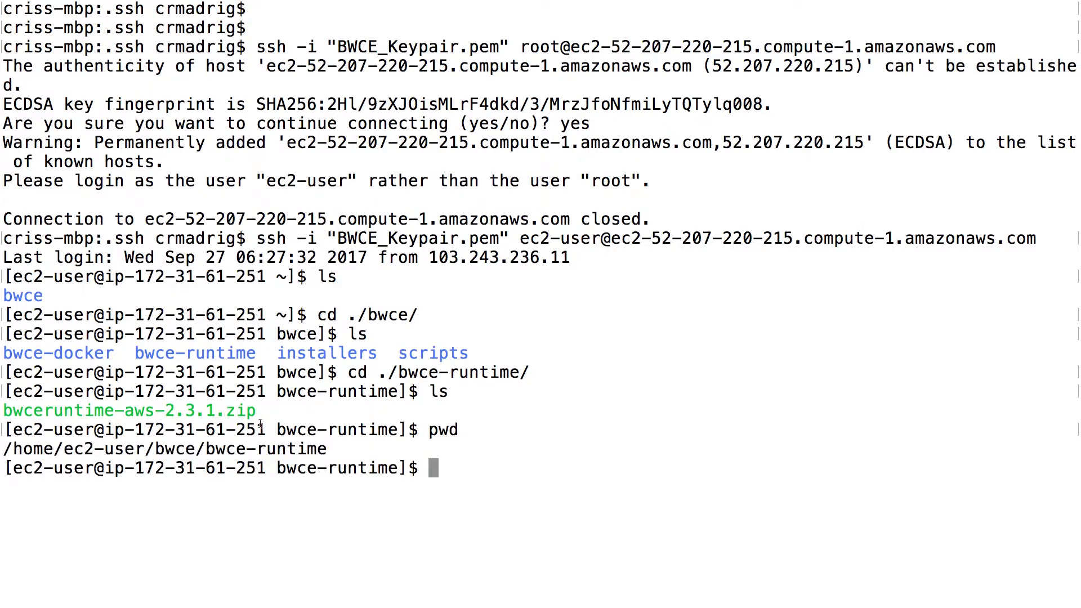
left_click_drag(327, 449, 9, 447)
key("super+c")
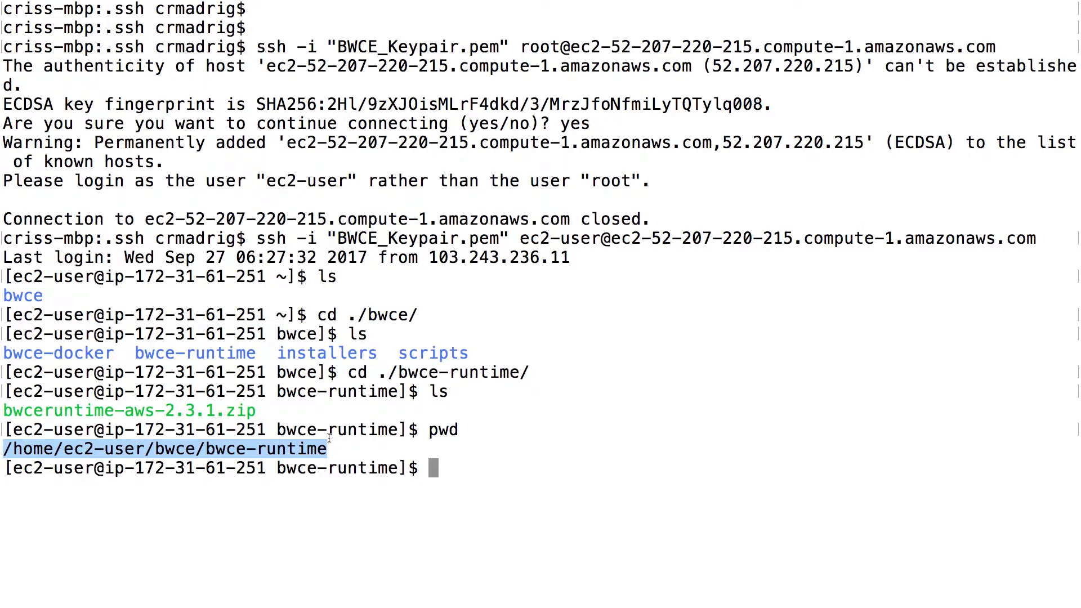
- Return to the parent folder, change into bwce-docker, and list its contents
left_click(496, 485)
type("cd ..")
key("Return")
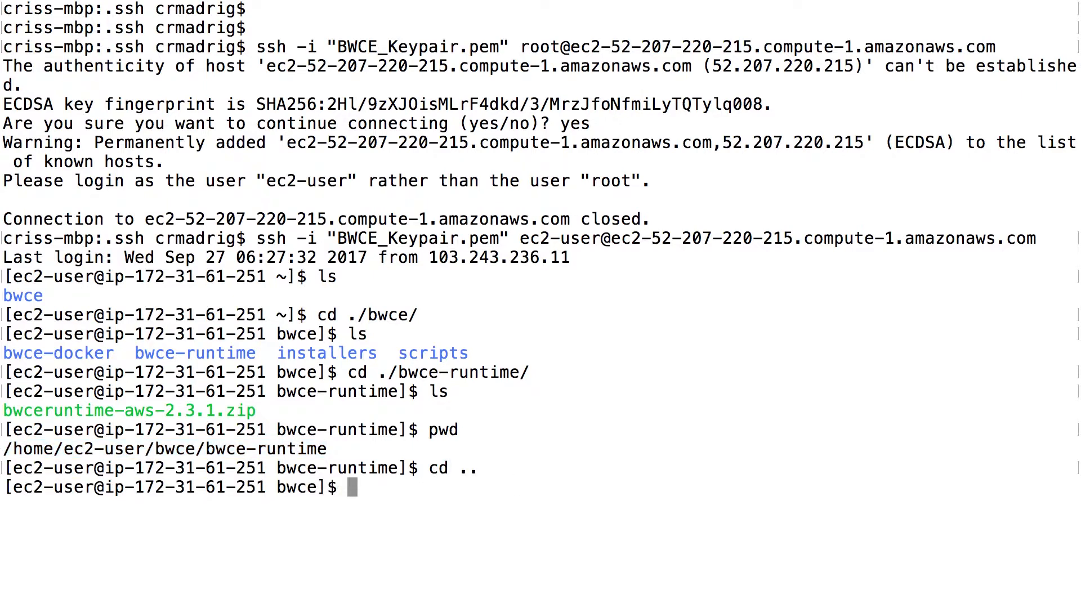
type("cd ./bwce-")
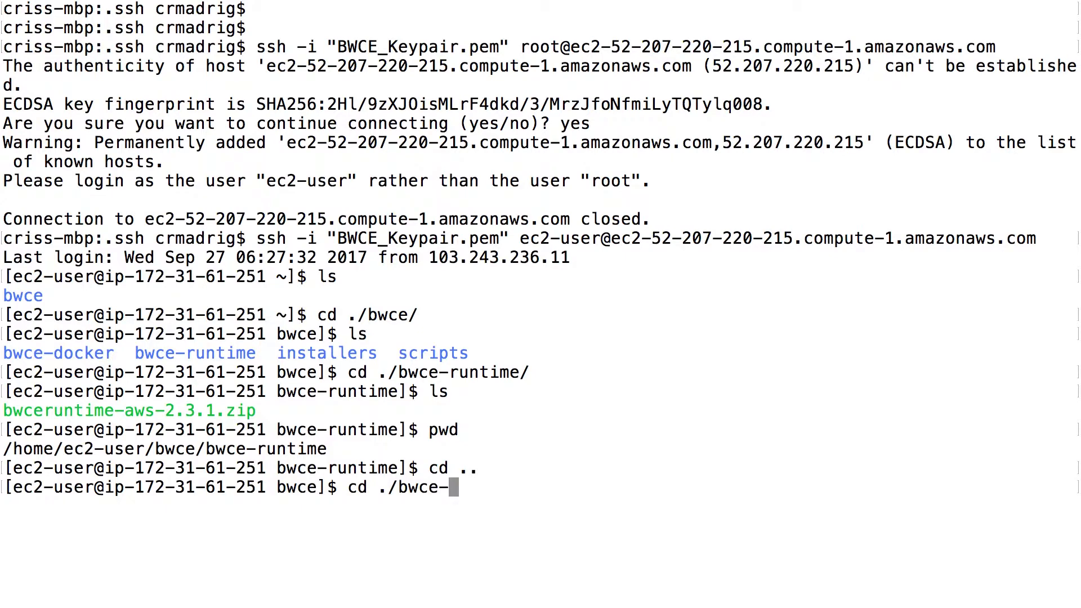
type("d")
key("Tab")
key("Return")
type("ls")
key("Return")
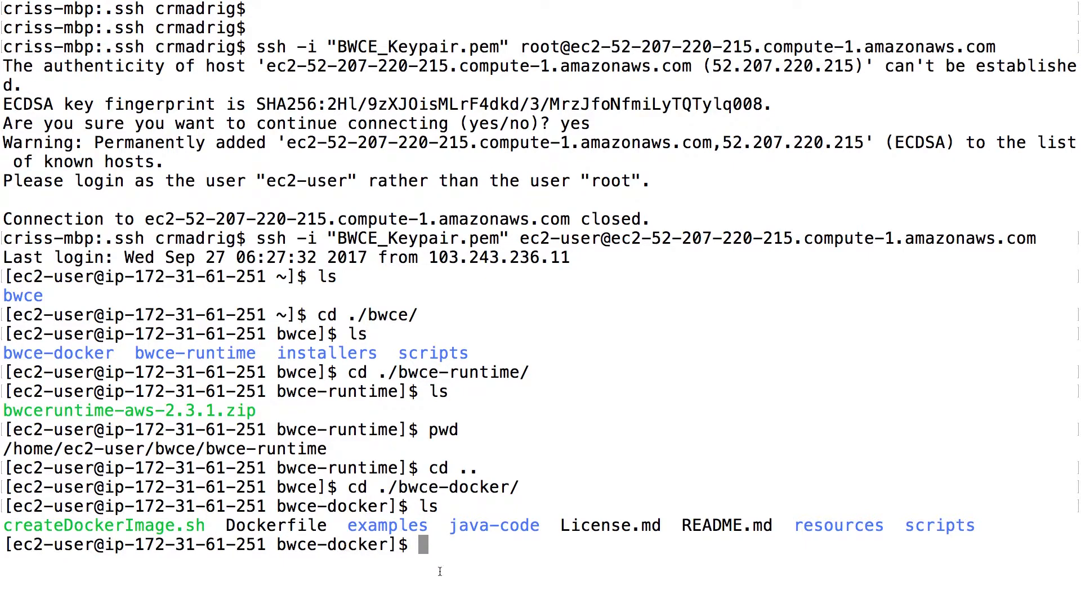
- Start a ./createDockerImage.sh command line and paste the copied path /home/ec2-user/bwce/bwce-runtime as its argument
type("./c")
key("Tab")
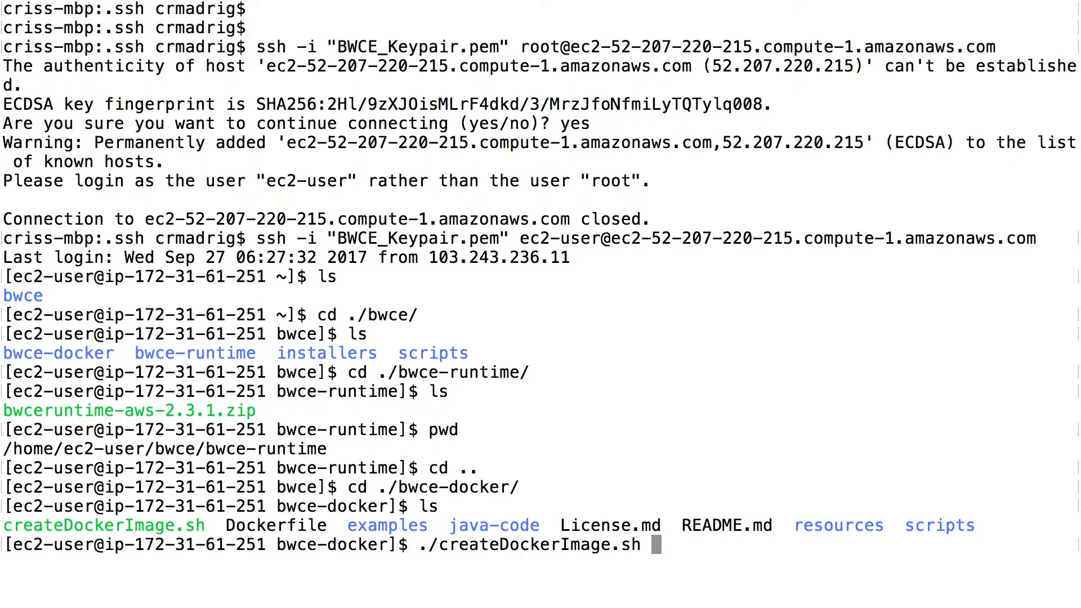
right_click(680, 547)
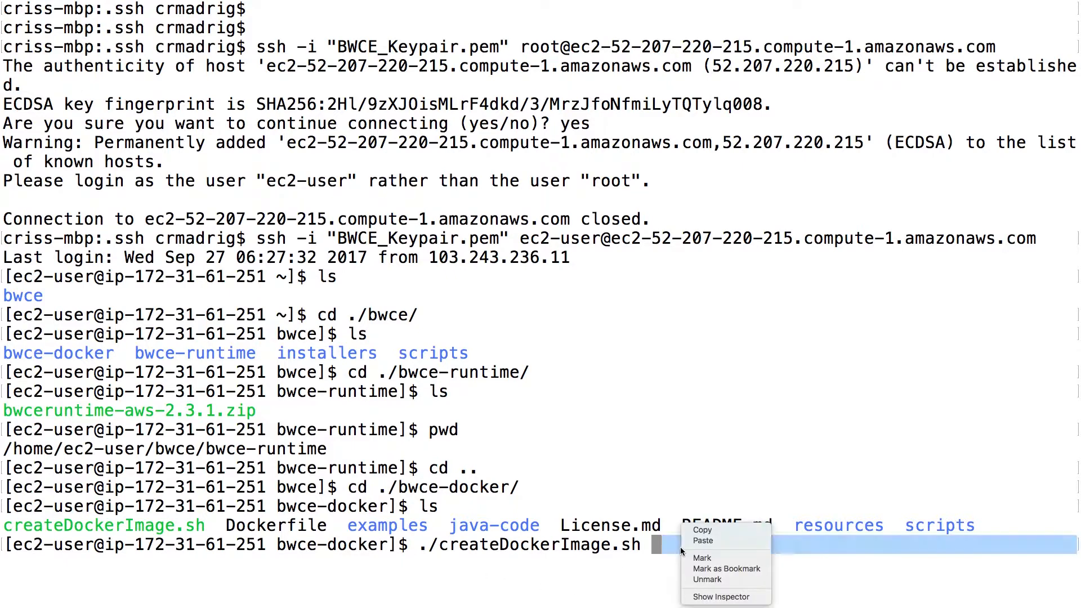
right_click(657, 553)
right_click(657, 550)
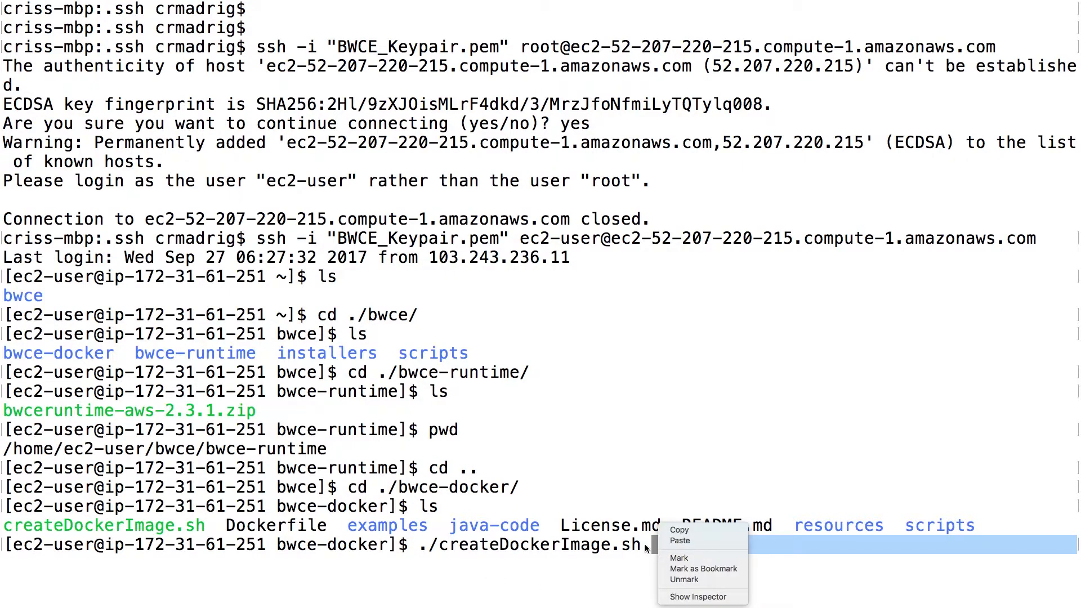
key("Escape")
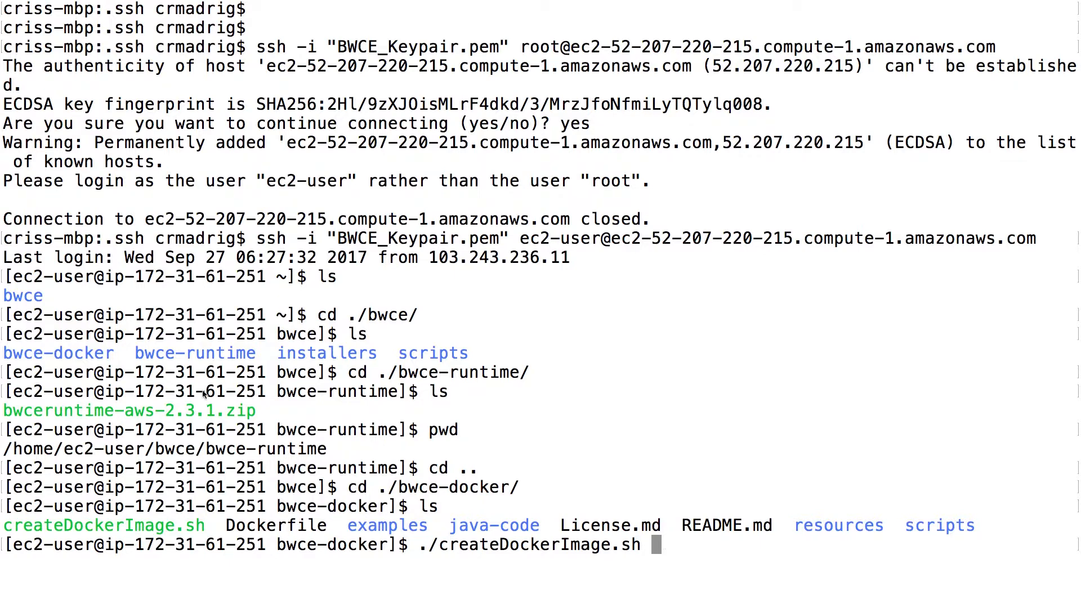
right_click(657, 552)
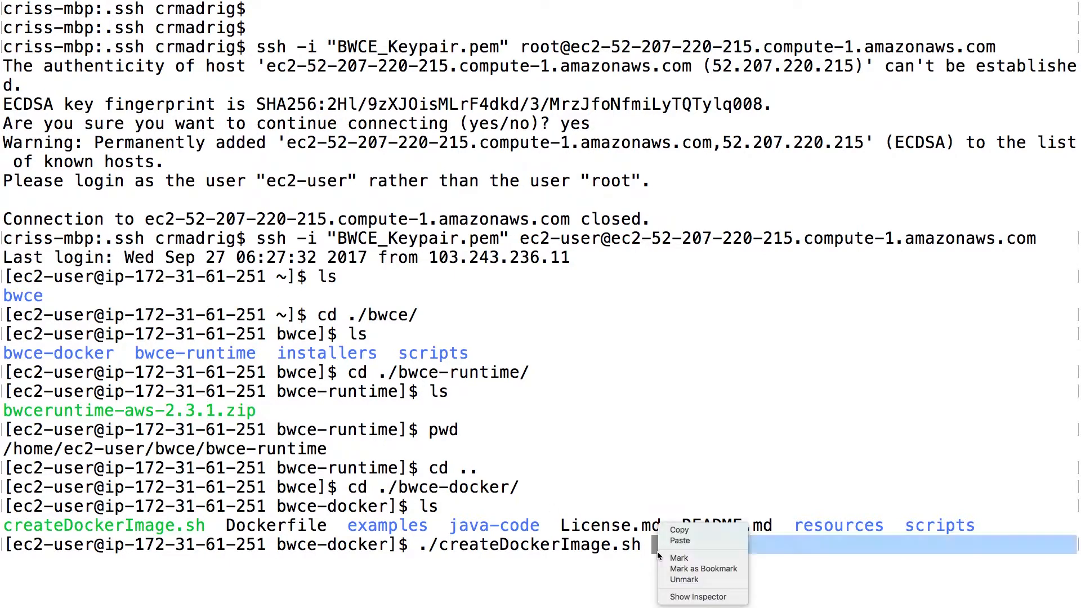
left_click(685, 566)
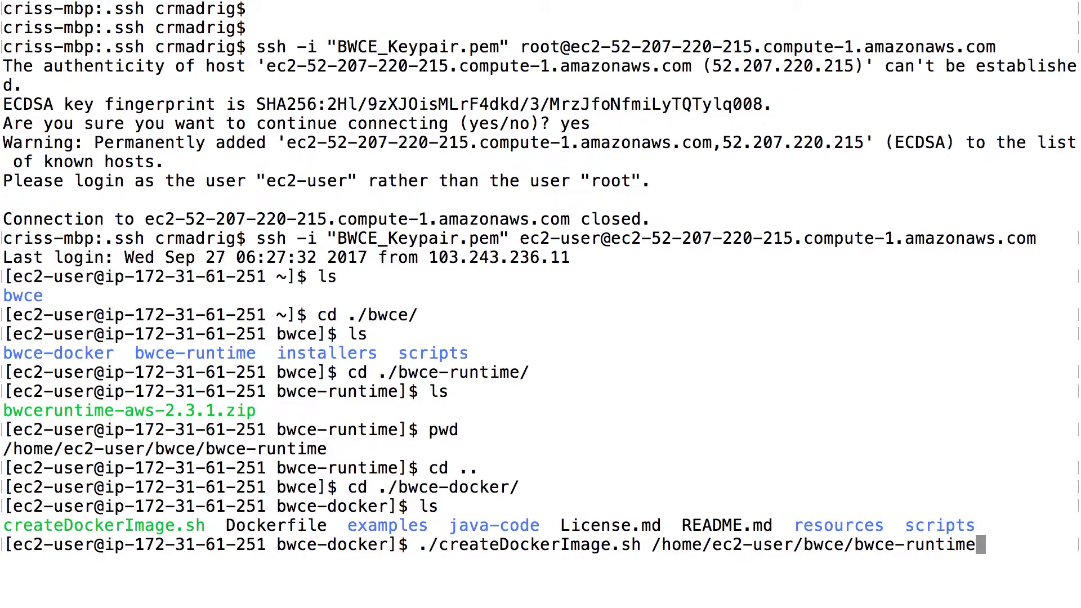
- Complete the script argument with /bwceruntime-aws-2.3.1.zip and run the Docker image creation
type("/bwcerune")
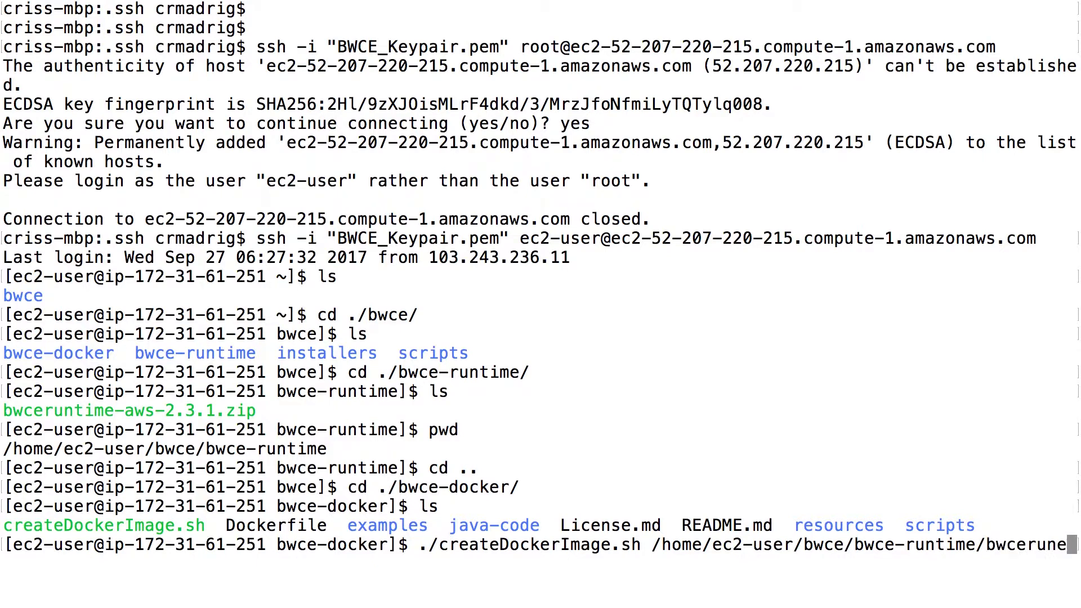
key("BackSpace")
type("time")
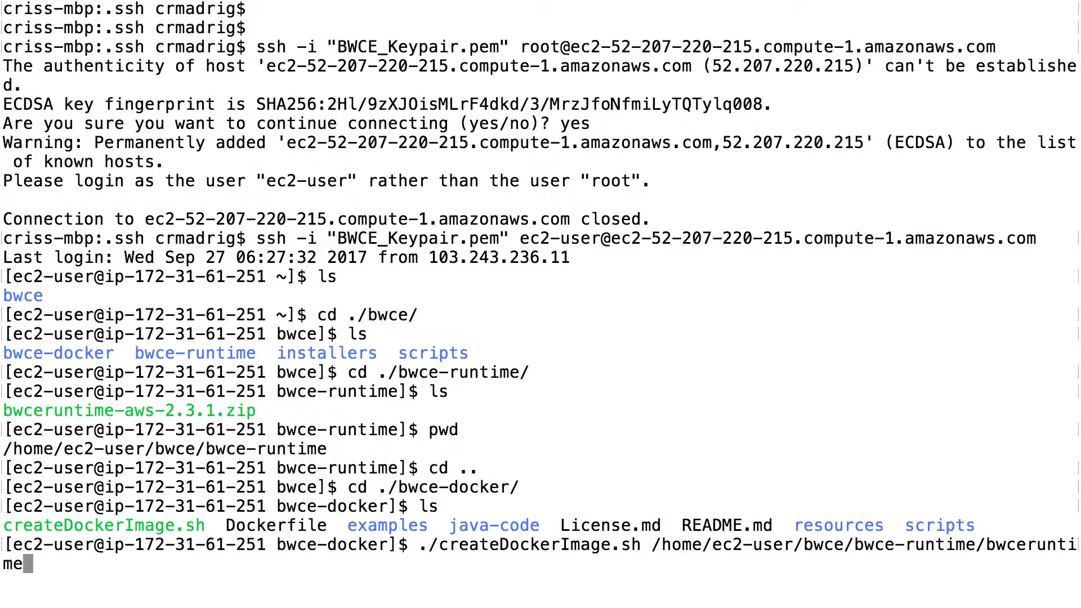
type("-aws-2.3")
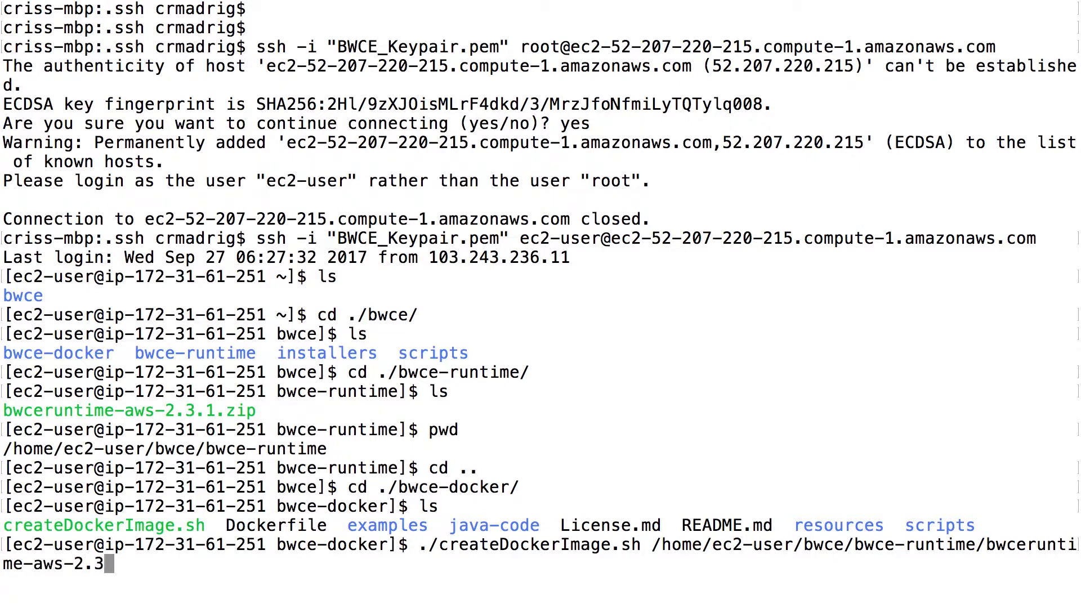
type(".1.zip")
key("Return")
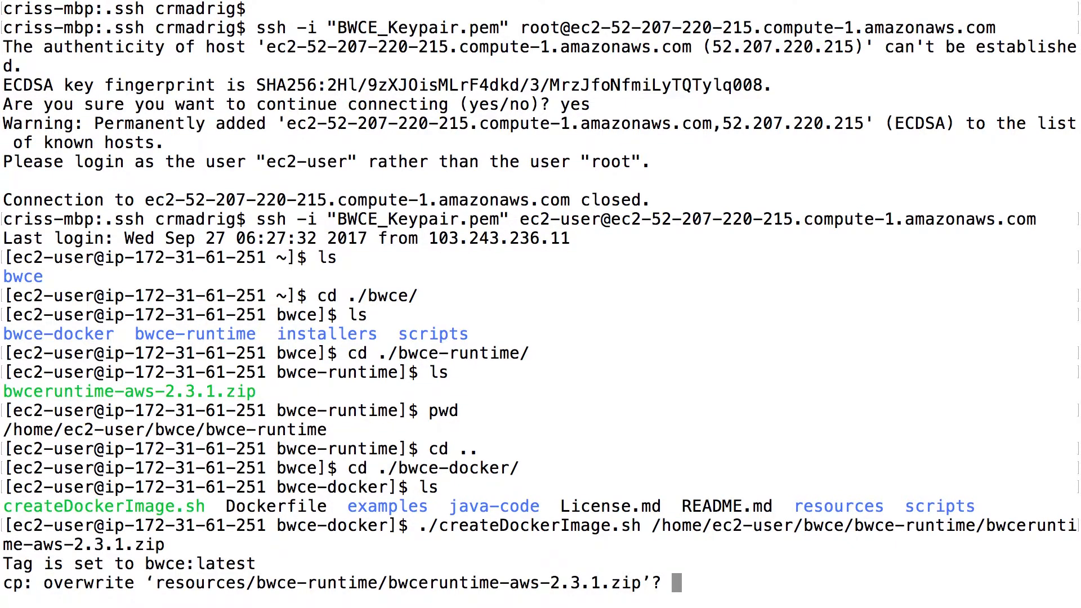
- Answer n to overwriting the runtime zip, let the image build, and list the Docker images with docker images
type("n")
key("Return")
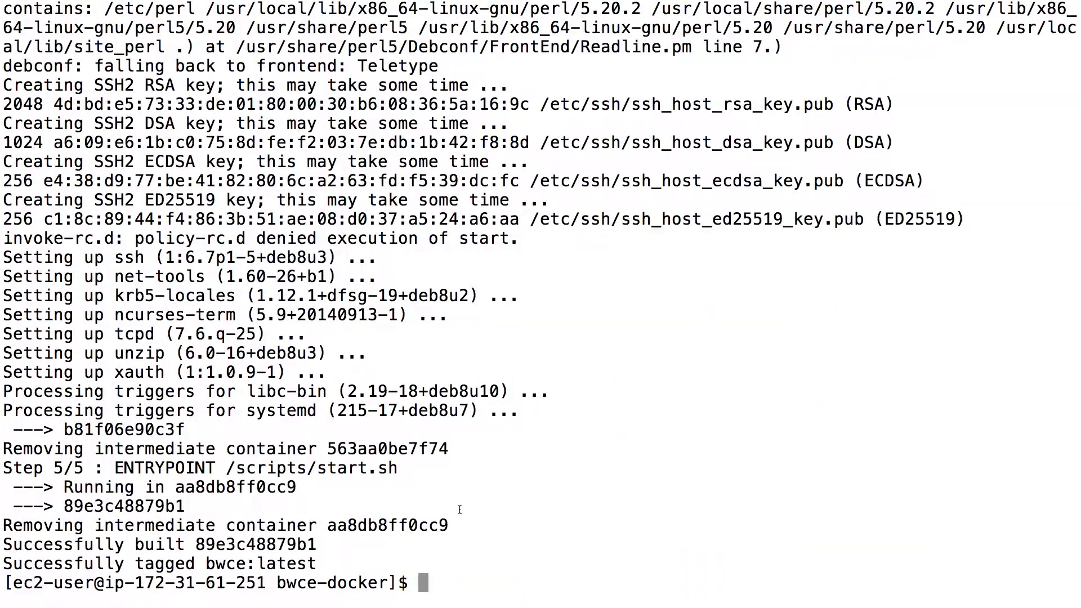
type("docker images")
key("Return")
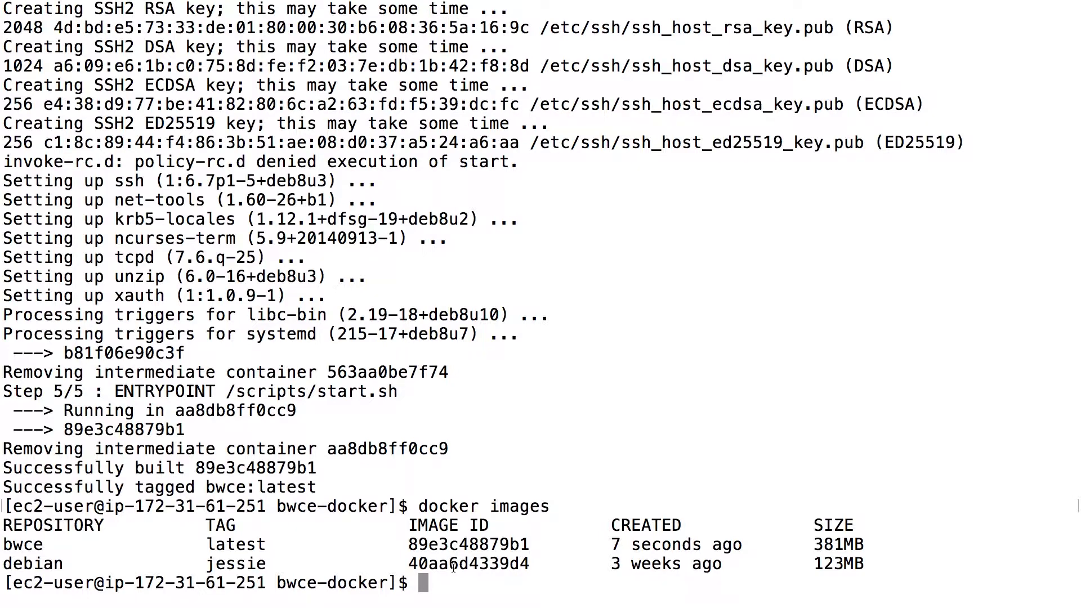
- Go back up to the bwce folder and list it, and enter the installers folder and list its contents
type("cd ..")
key("Return")
type("ls")
key("Return")
type("cd ./")
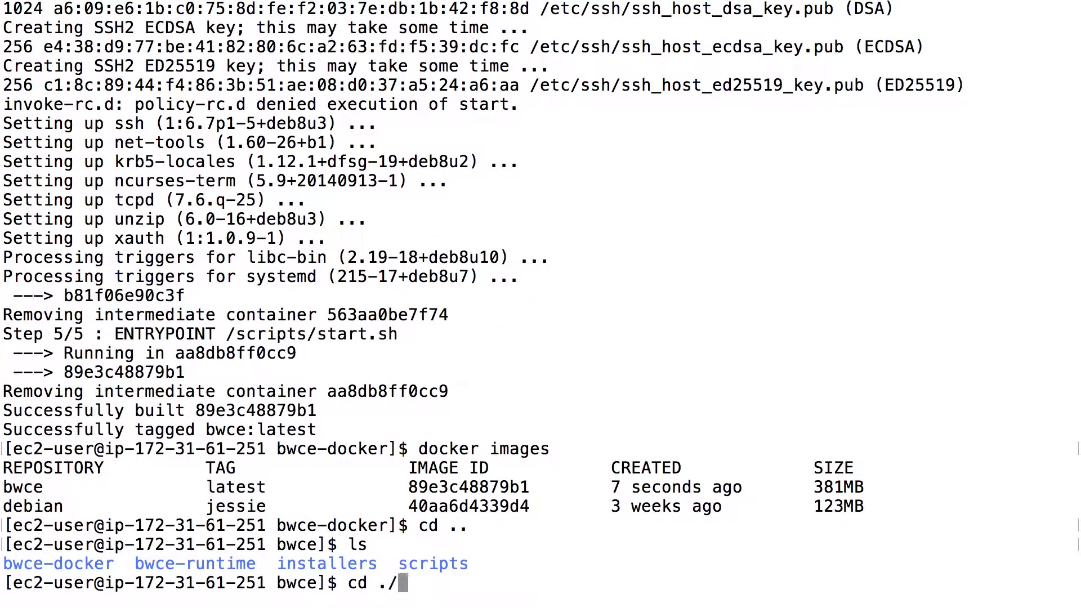
type("in")
key("Tab")
key("Return")
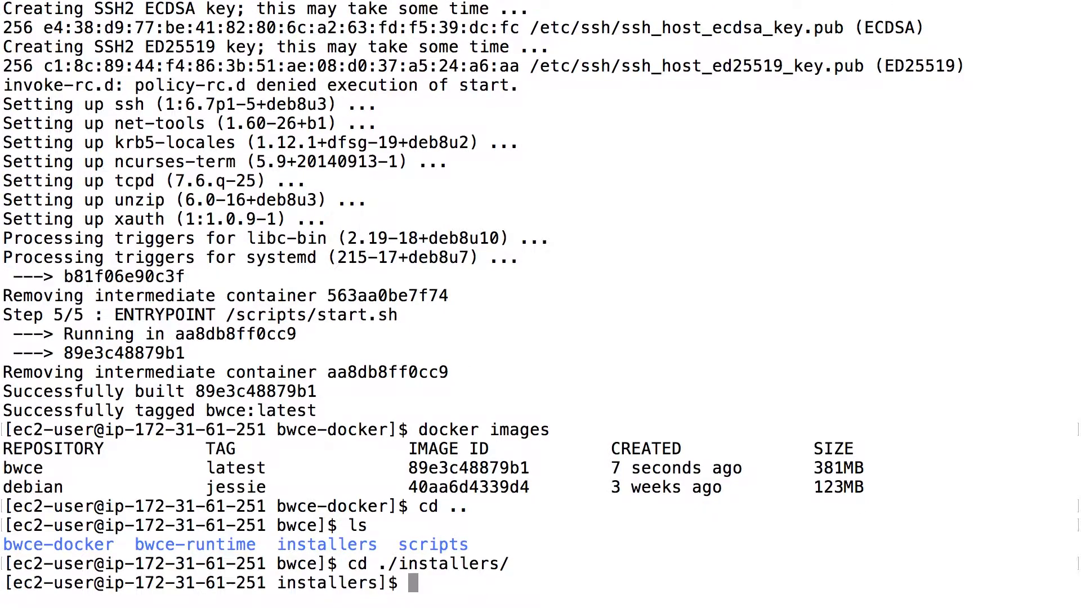
type("ls")
key("Return")
- Change into the bwce subfolder of installers, list its files, and highlight the Linux TIB_bwce_2.3.1 package
type("c")
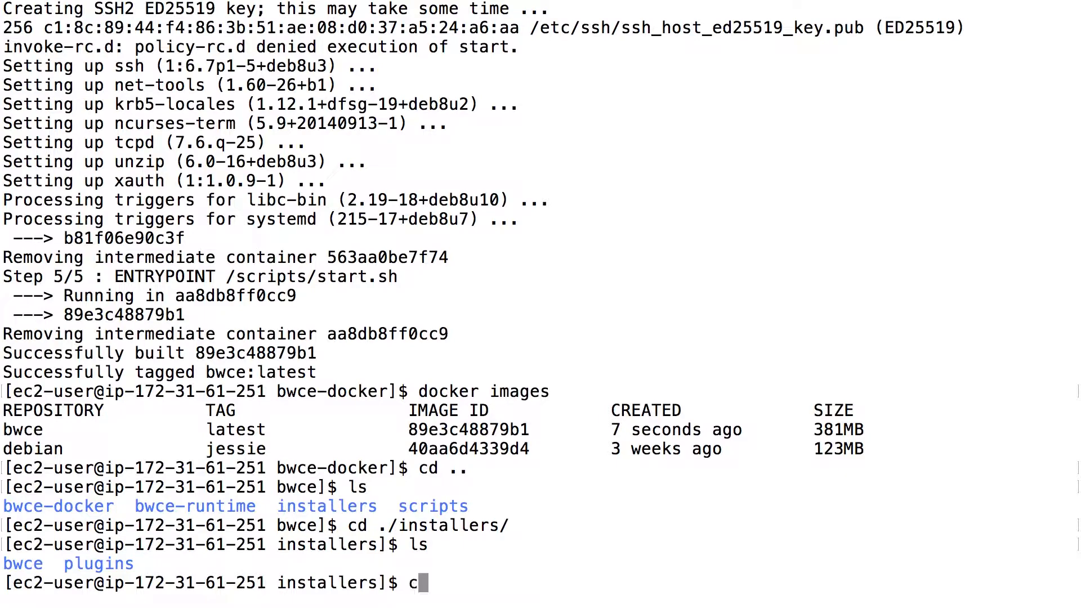
type("d ./bwc")
key("BackSpace")
key("BackSpace")
key("BackSpace")
type("bw")
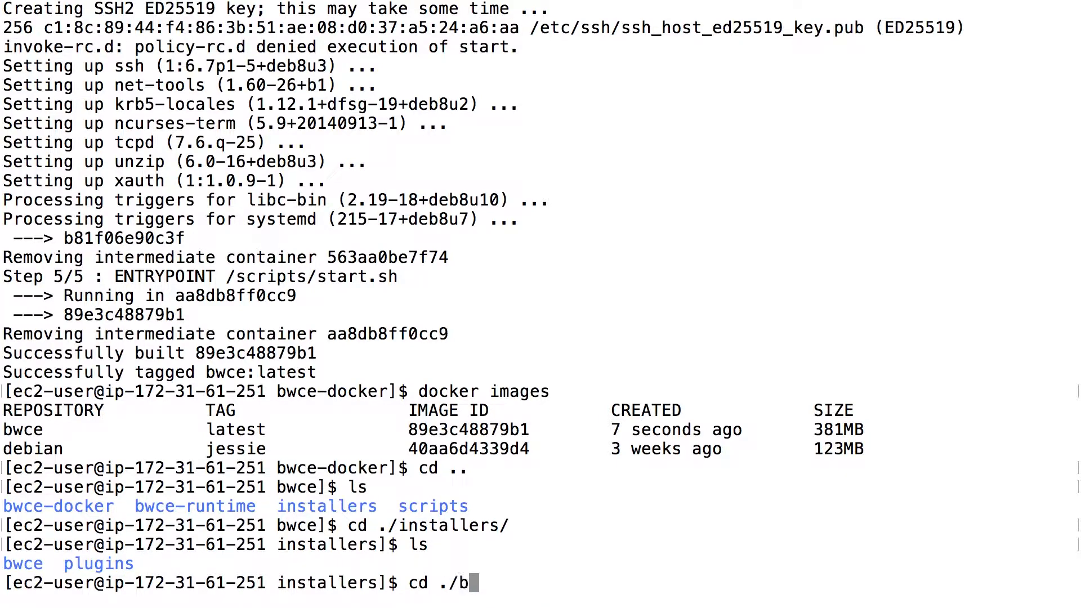
key("Tab")
key("Return")
type("ls")
key("Return")
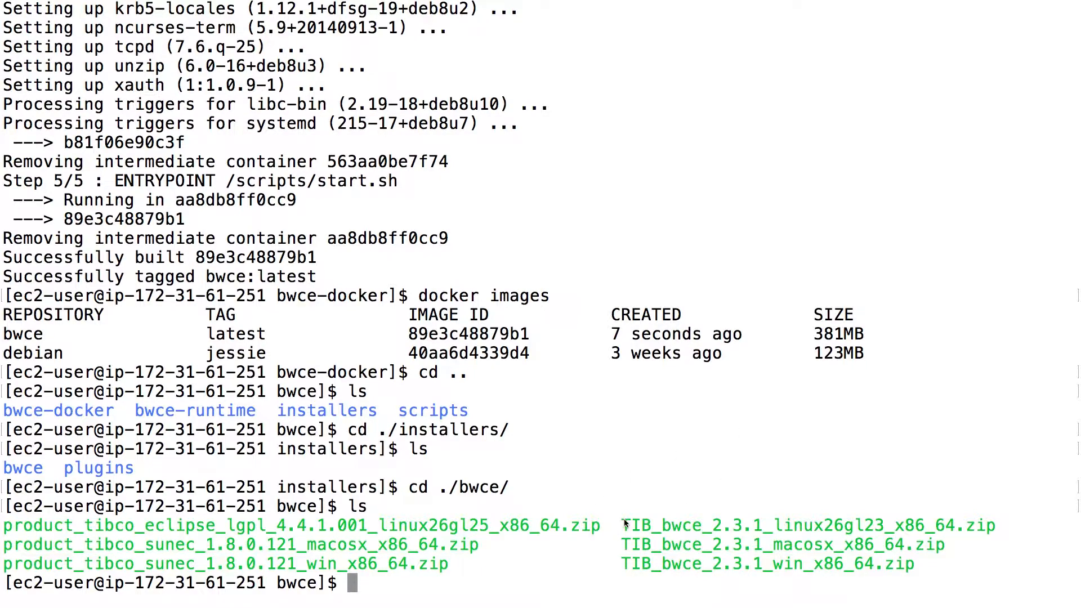
left_click_drag(624, 519, 976, 530)
left_click(976, 532)
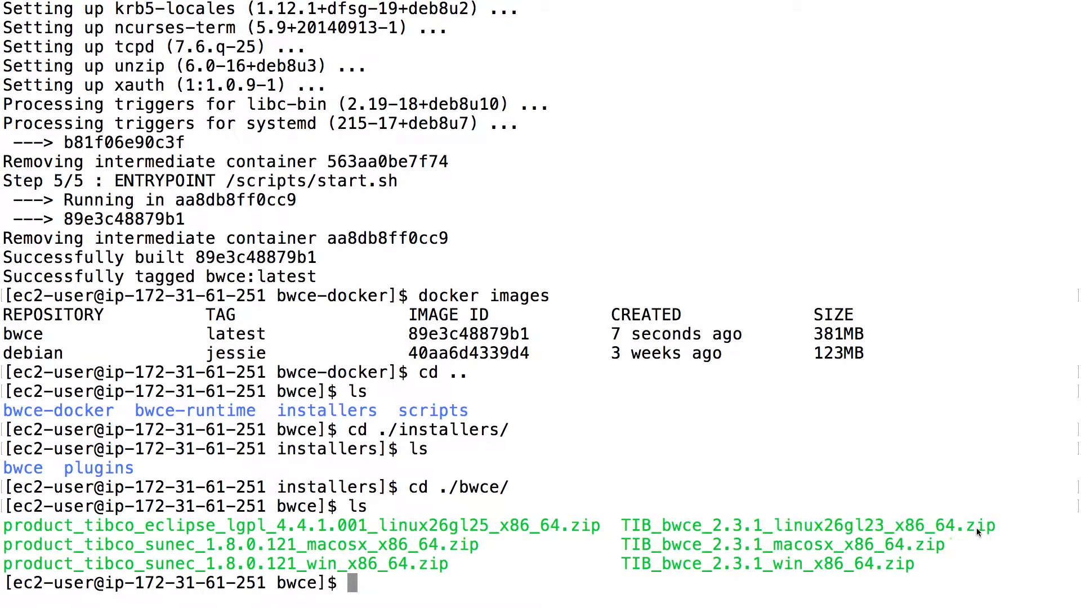